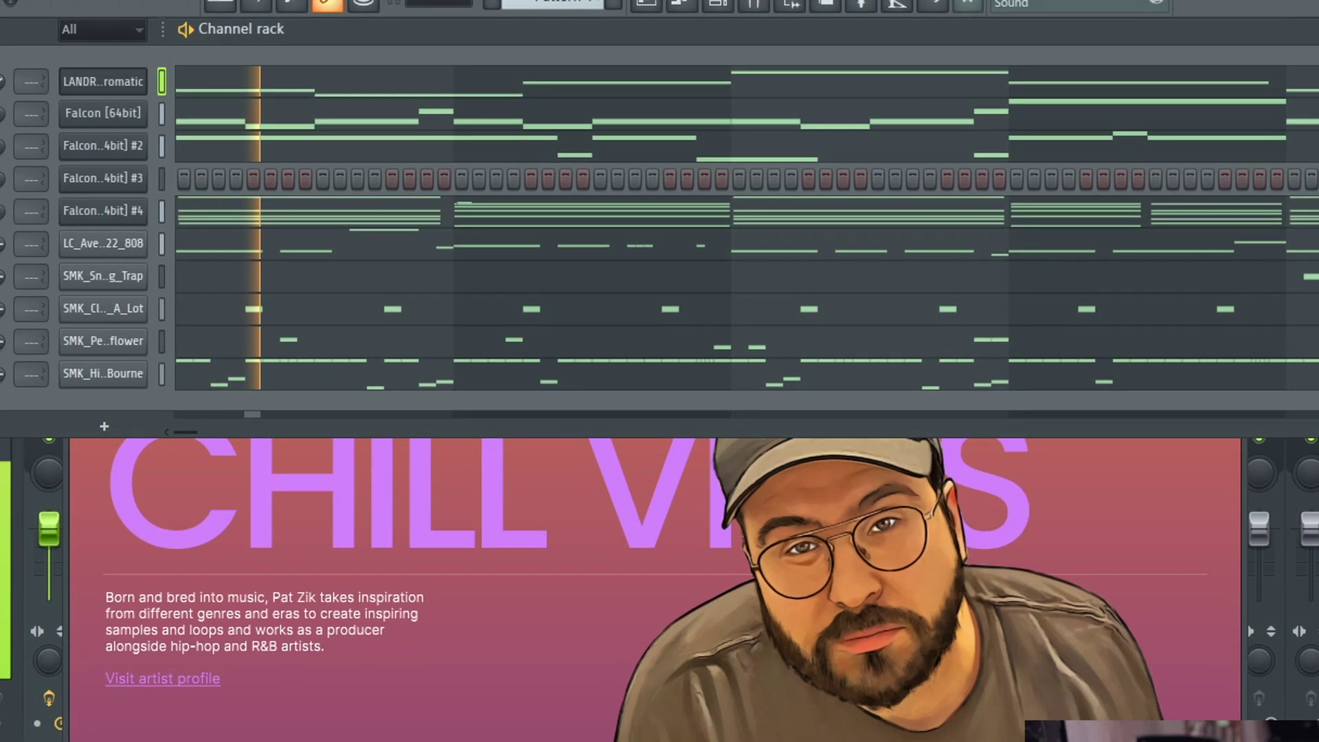
Play back the finished example beats, viewing the Chromatic instrument and the channel rack patterns, and stop playback.
click(485, 611)
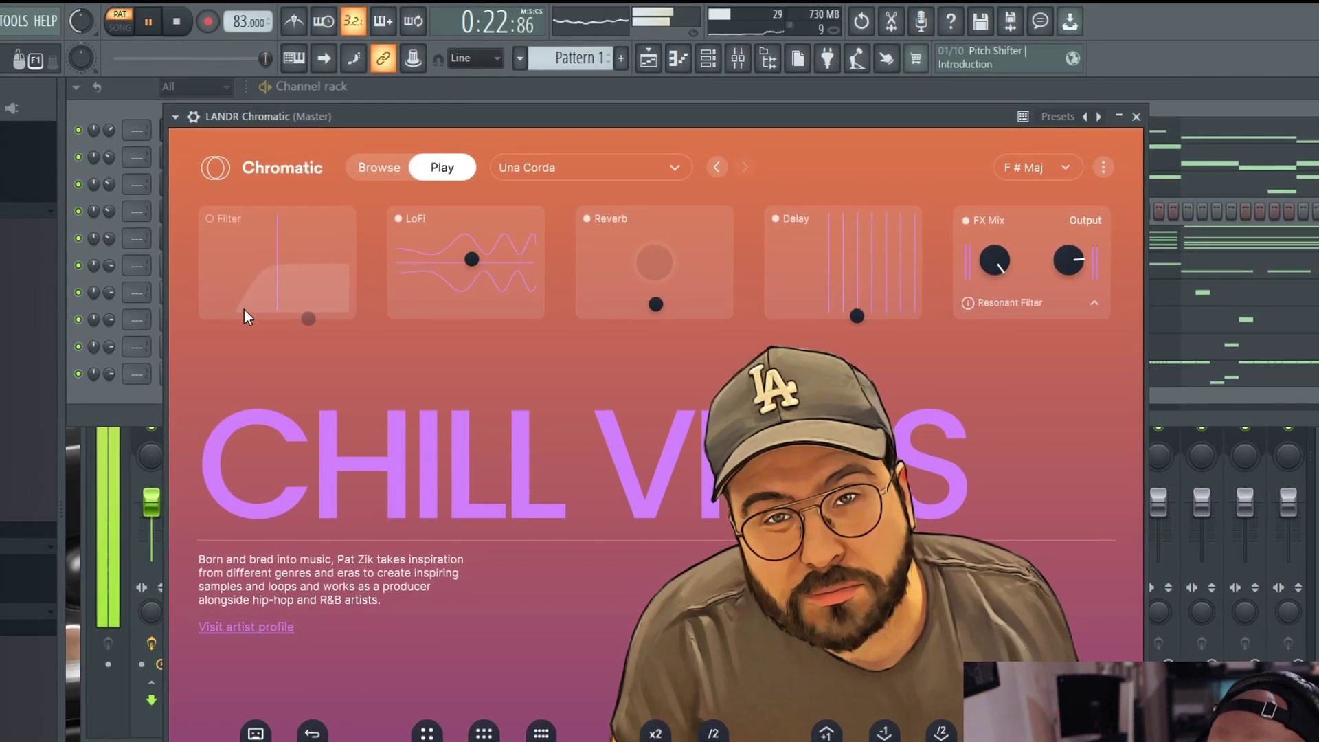
click(180, 24)
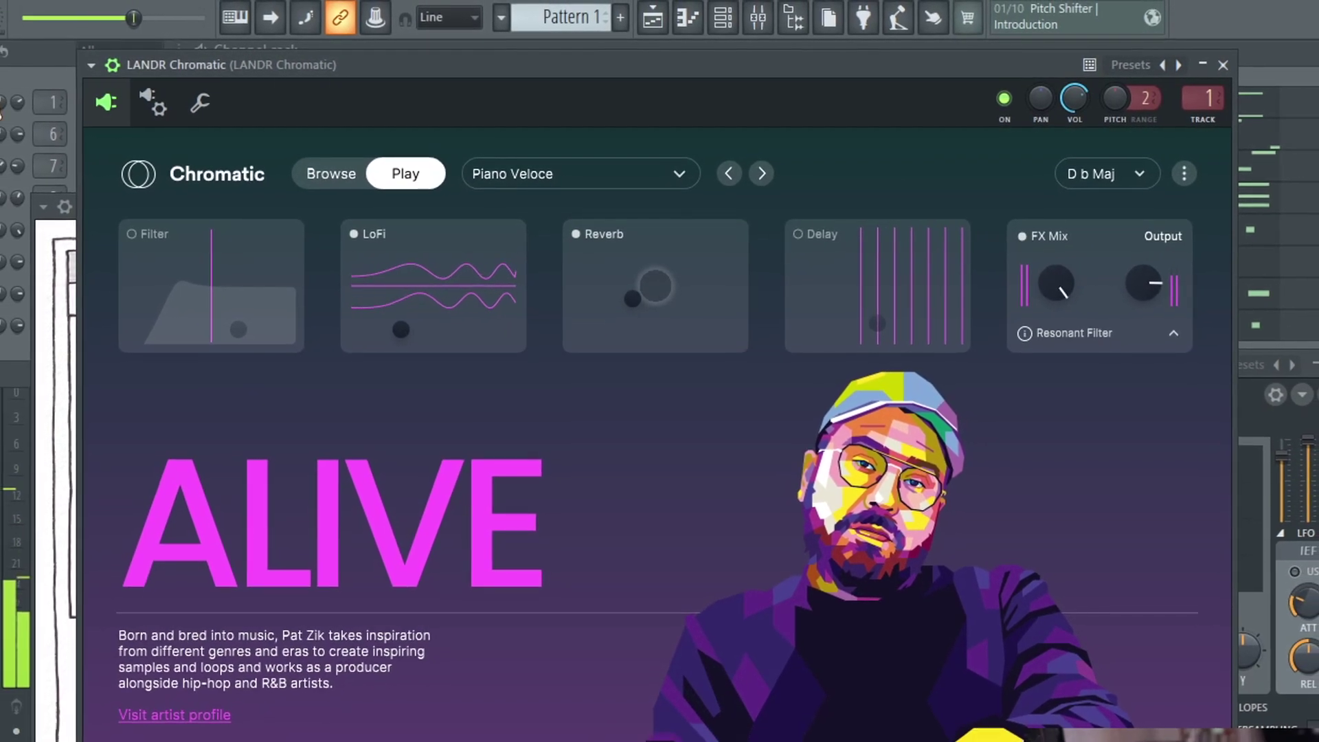
key(F6)
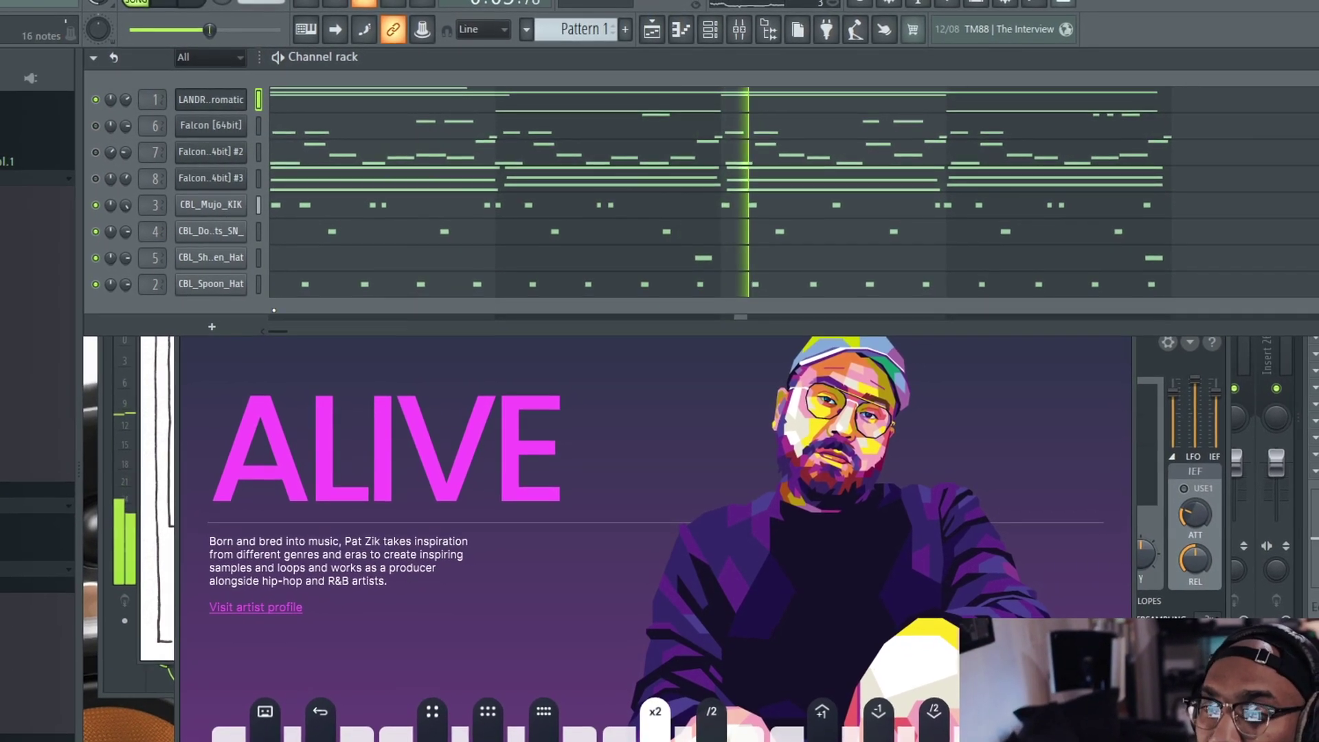
click(246, 354)
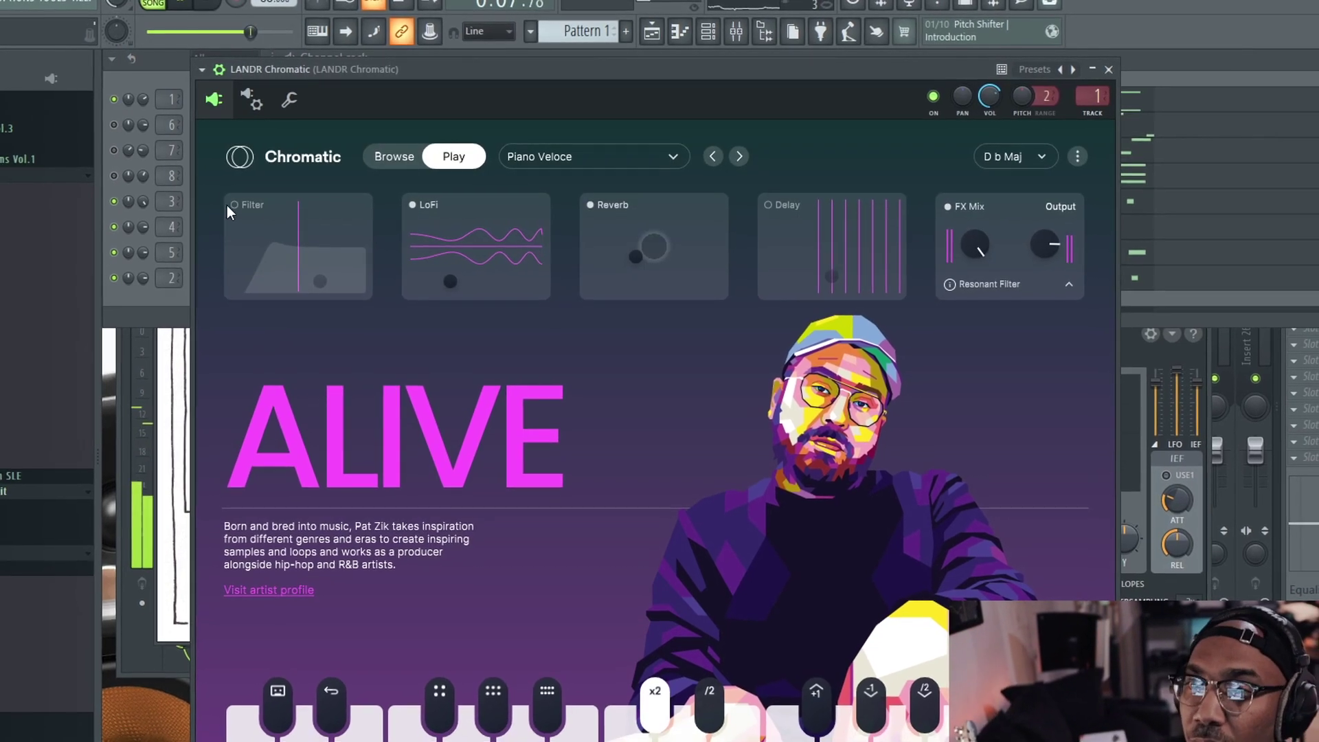
click(125, 110)
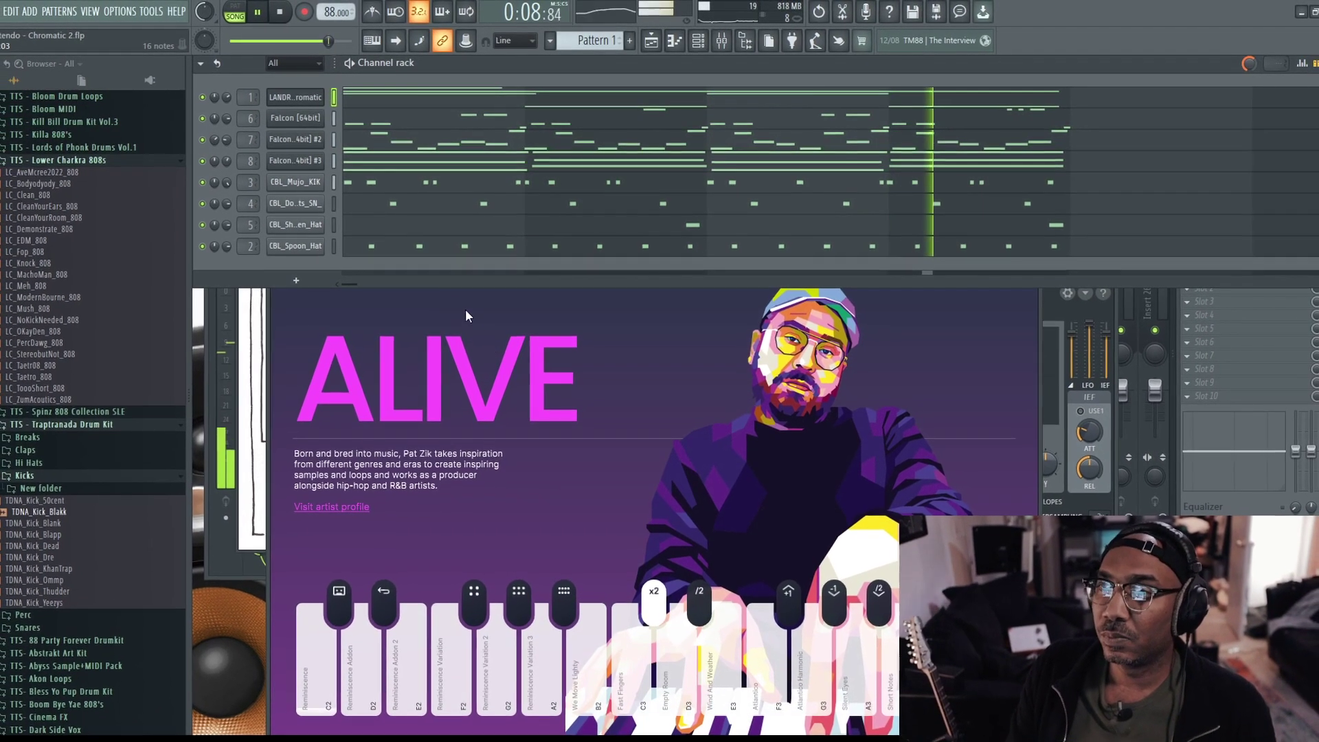
click(298, 17)
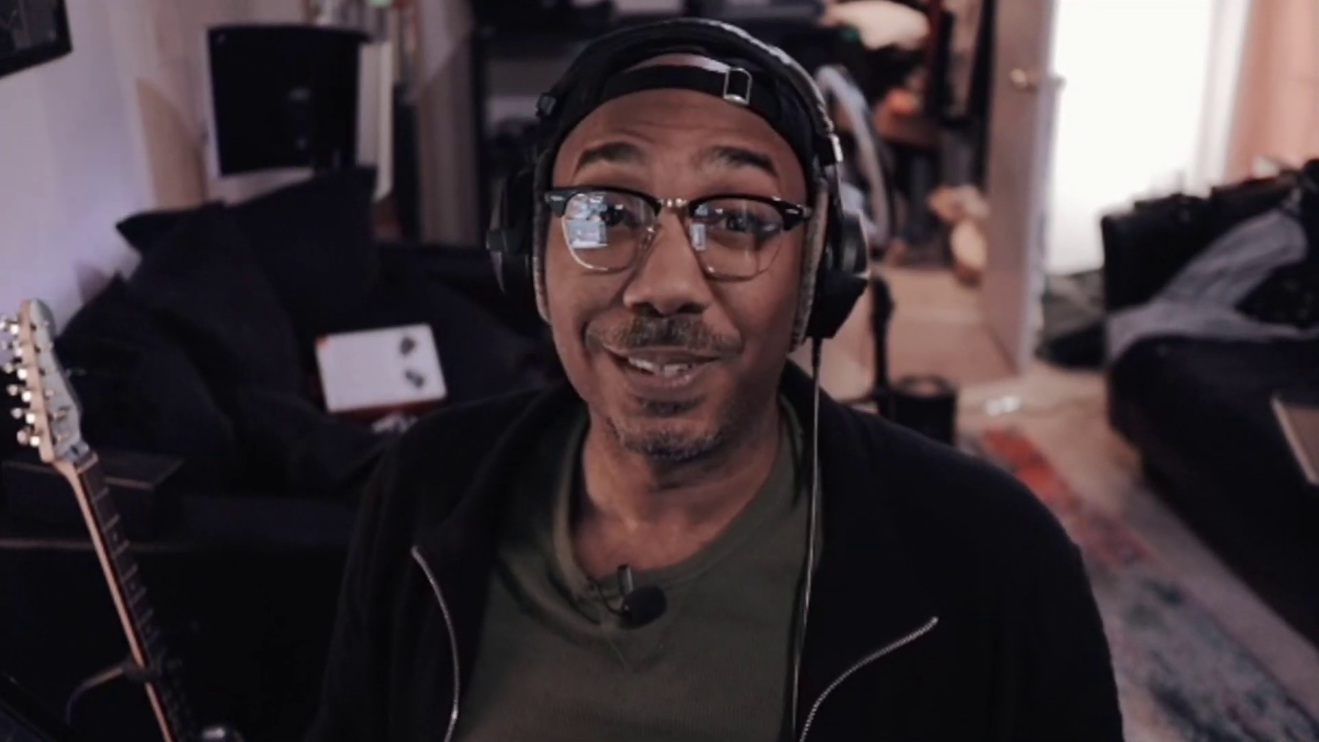
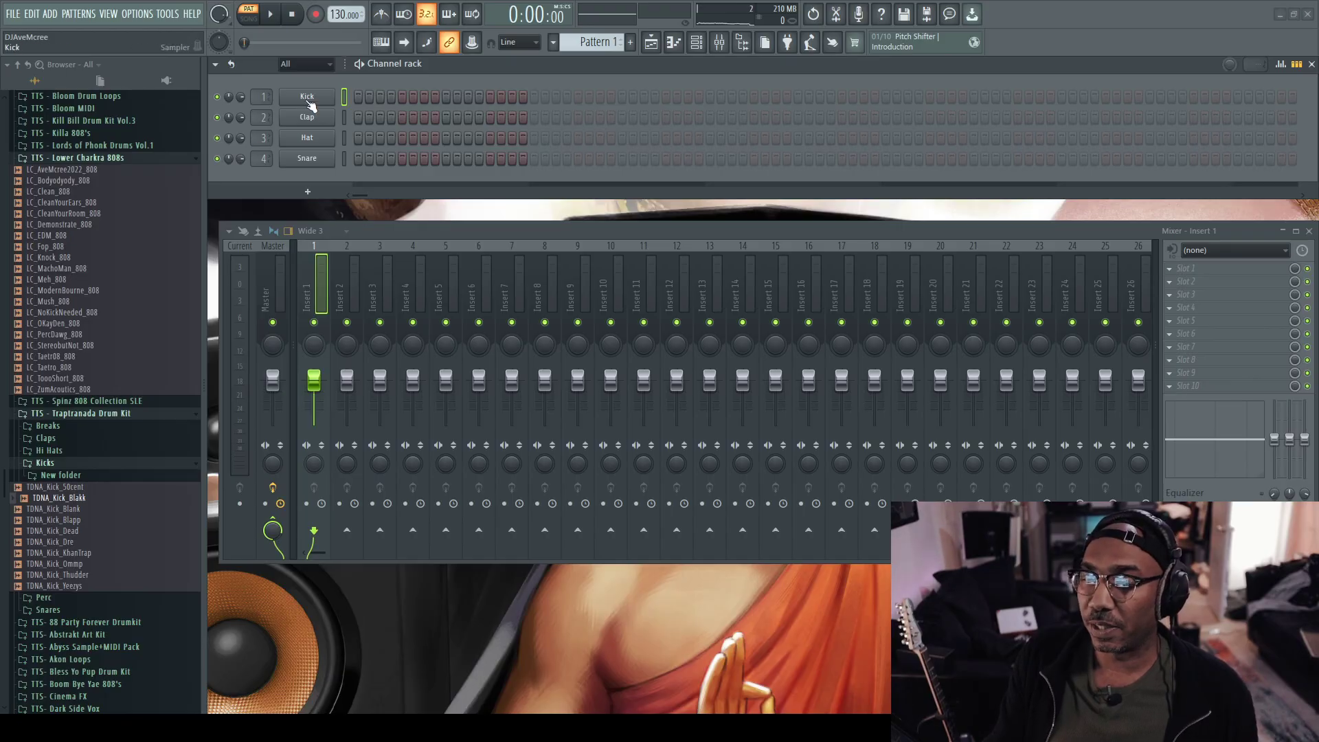
Insert LANDR Chromatic as a new instrument channel and move its window slightly upward.
right_click(307, 113)
mouse_move(427, 202)
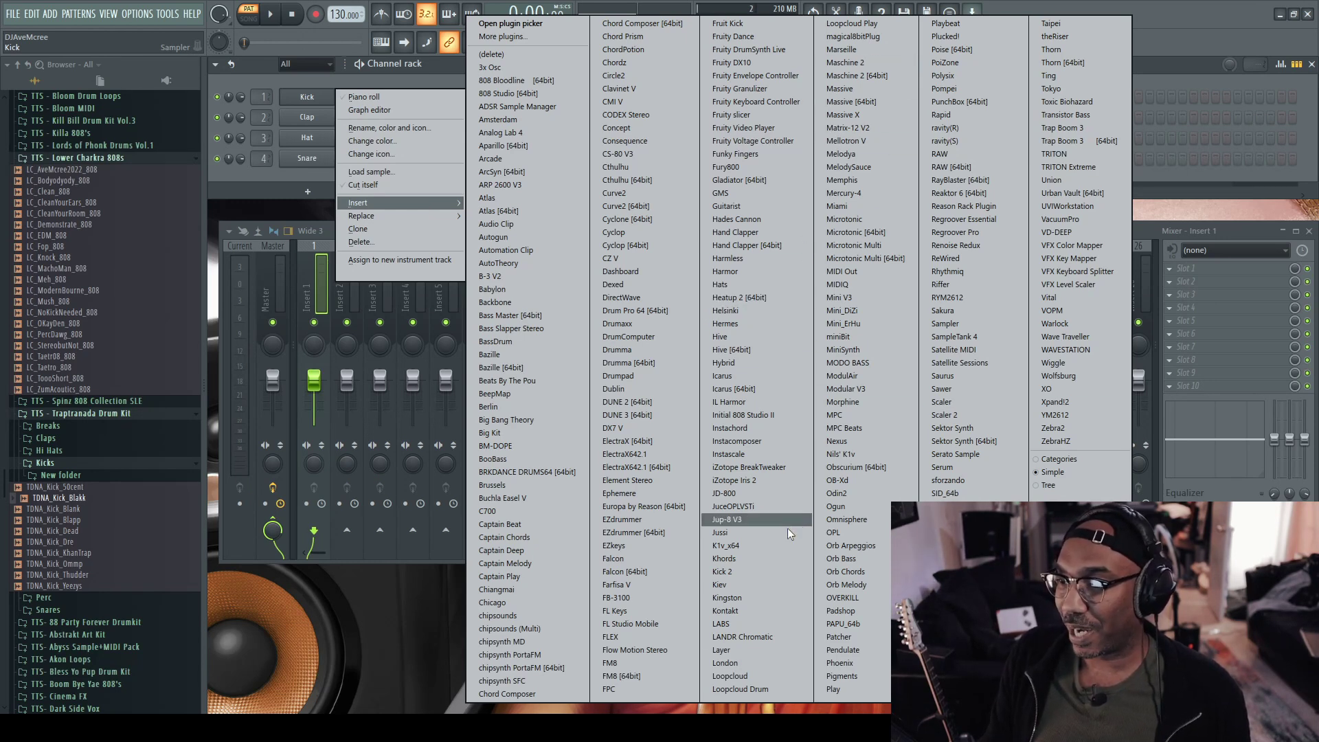
click(781, 640)
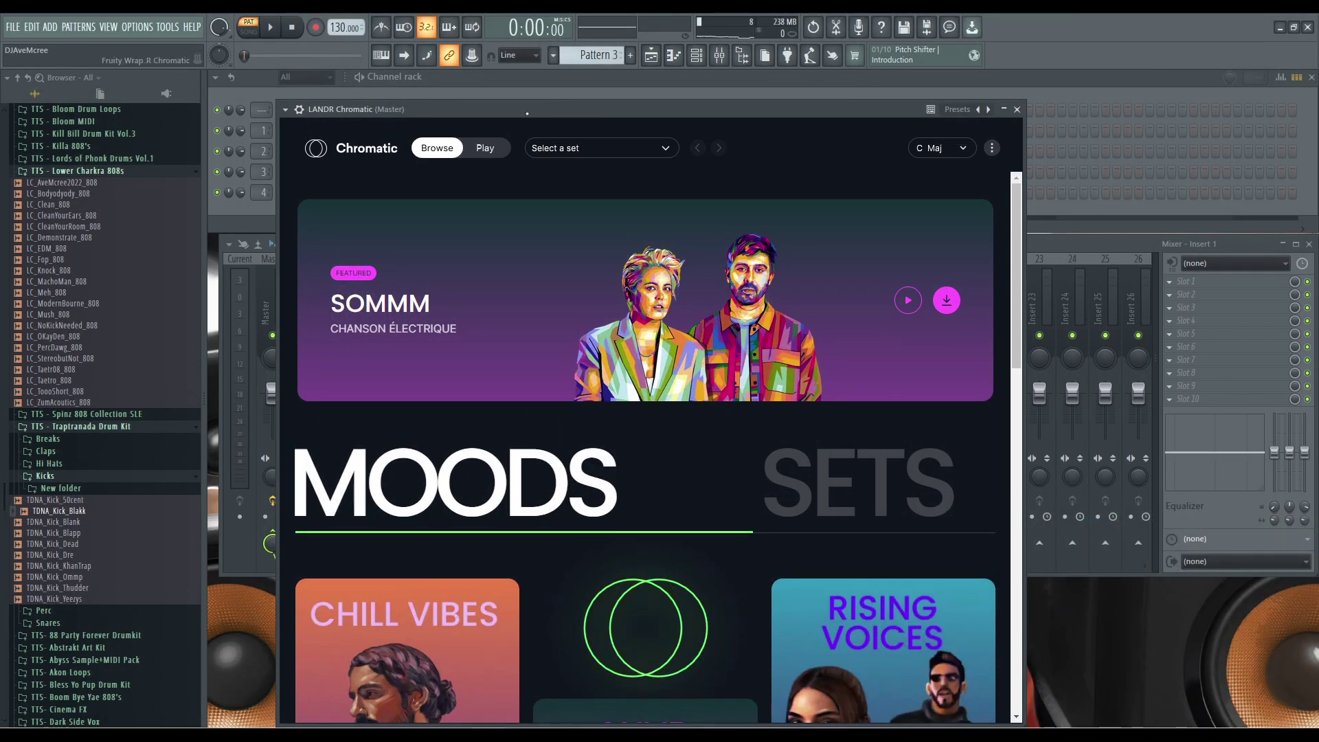
drag(527, 113, 527, 103)
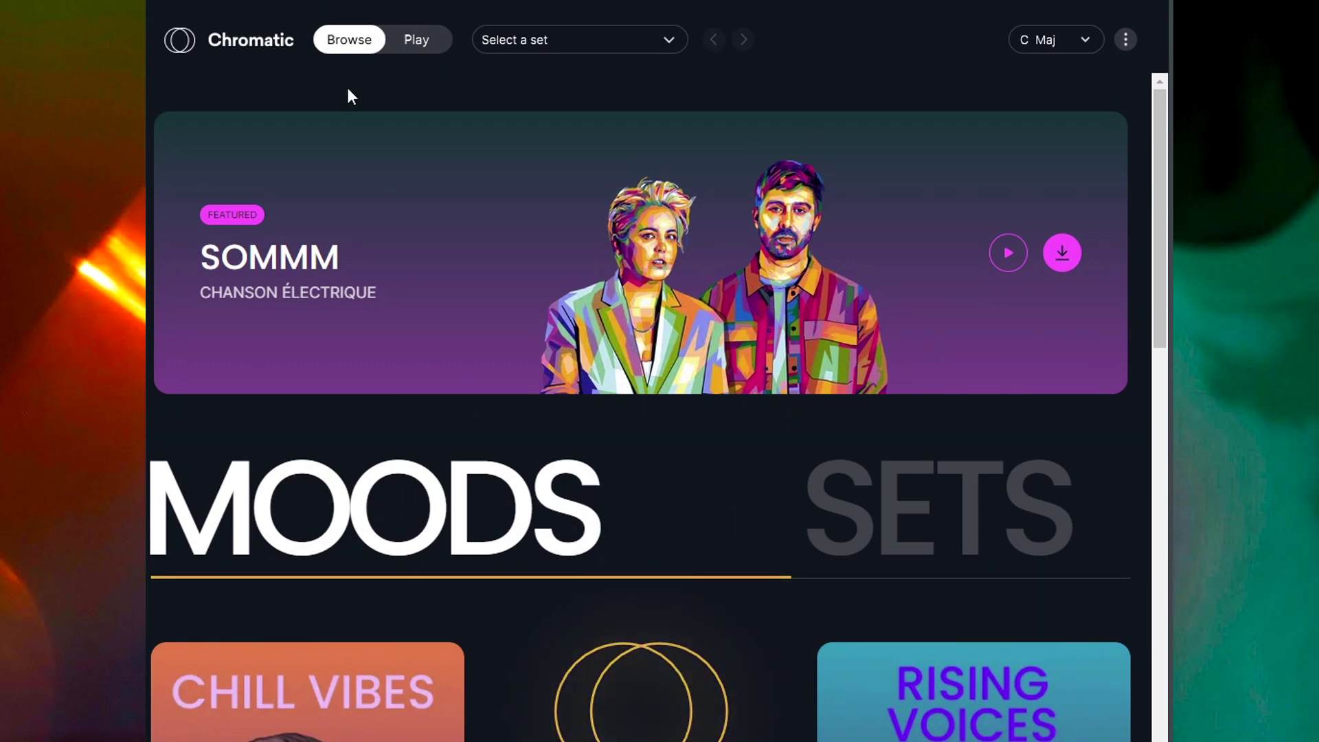
Load the Lunar Trip set from the recent sets and return to browsing the sound library.
click(556, 56)
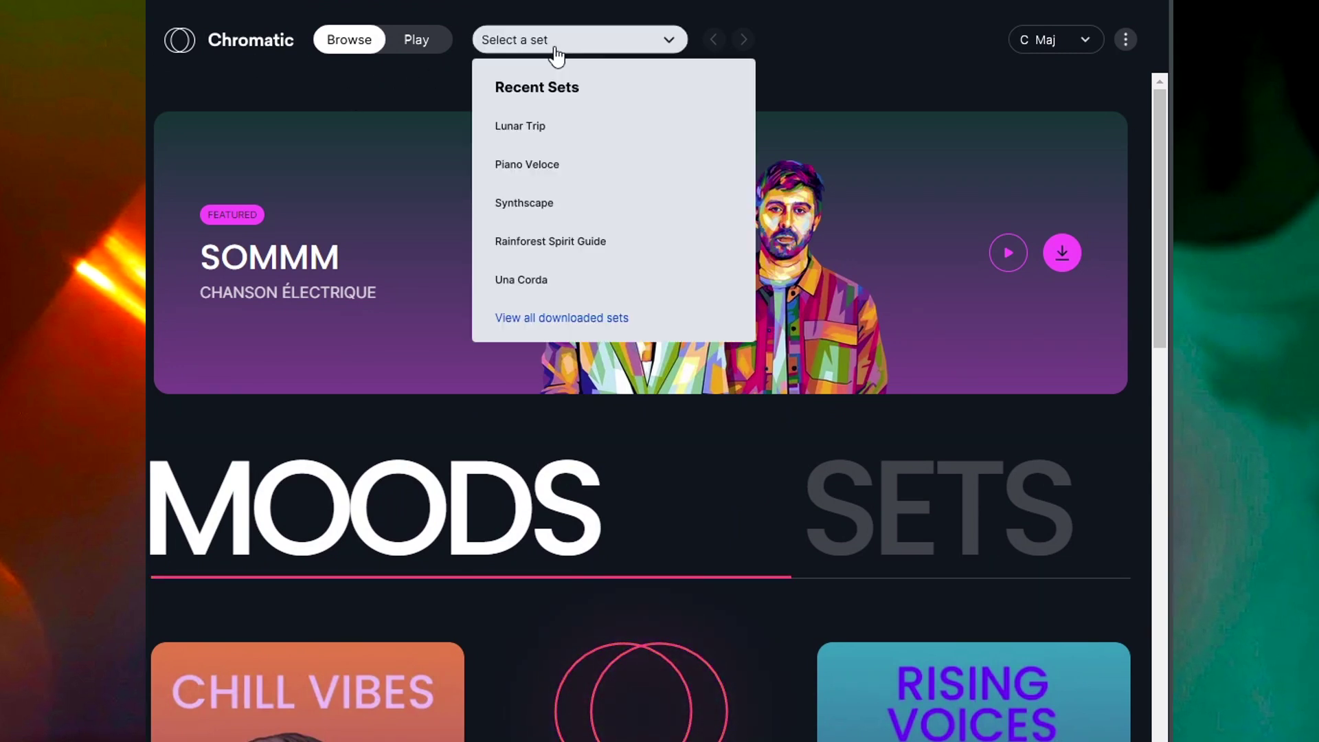
click(563, 138)
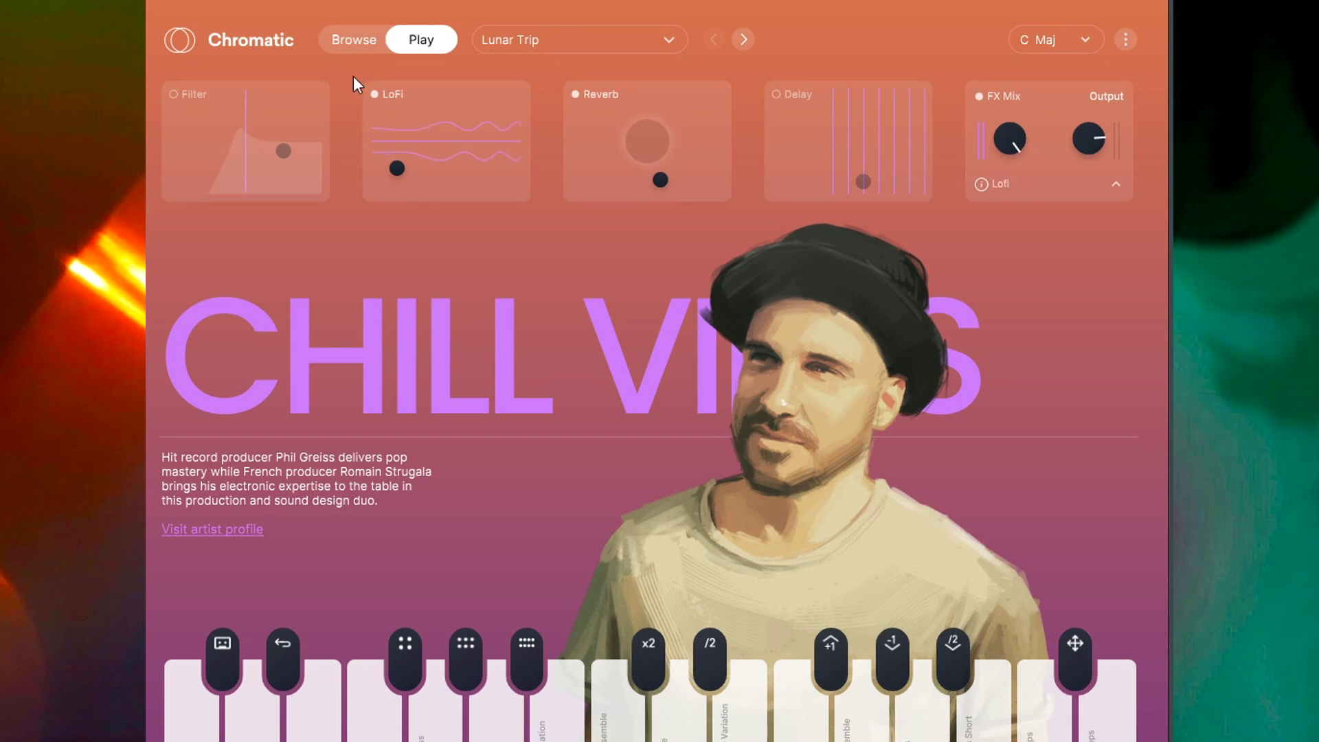
click(350, 44)
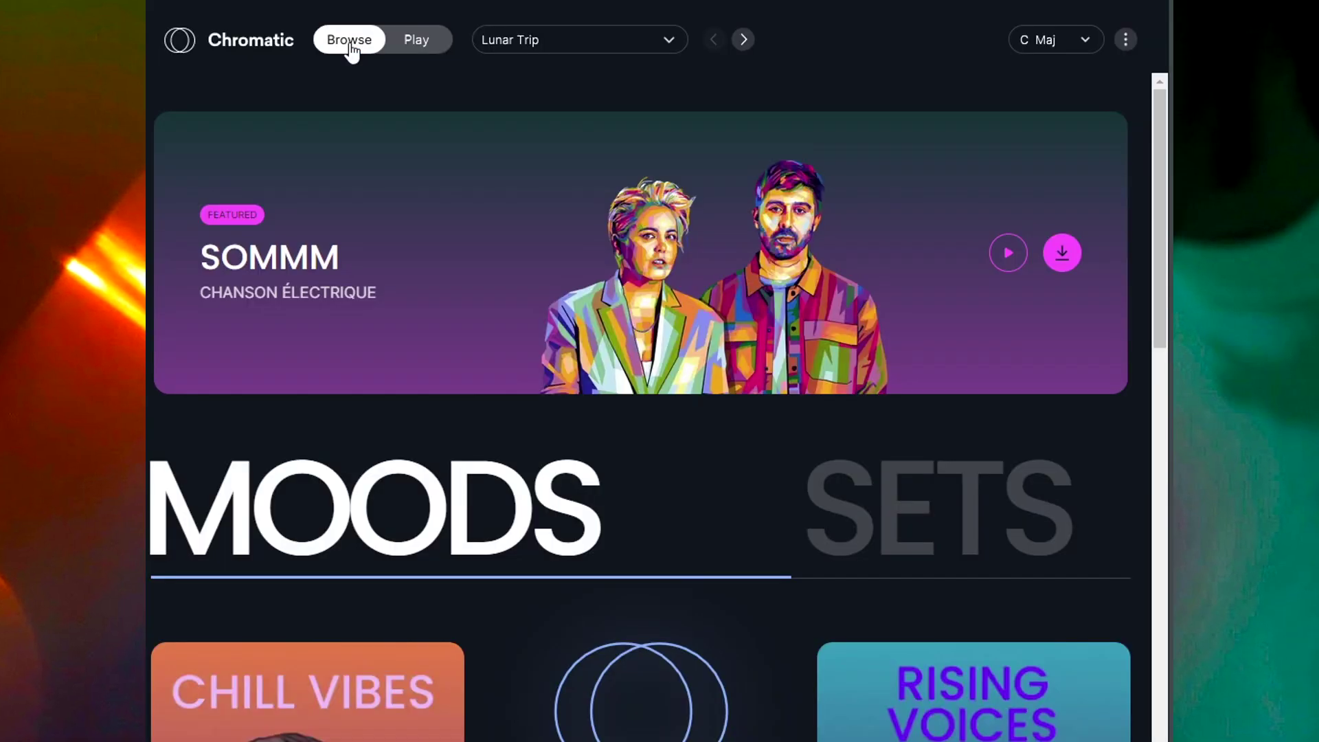
Look through the complete list of sets and return to the moods overview.
scroll(395, 516, down, 5)
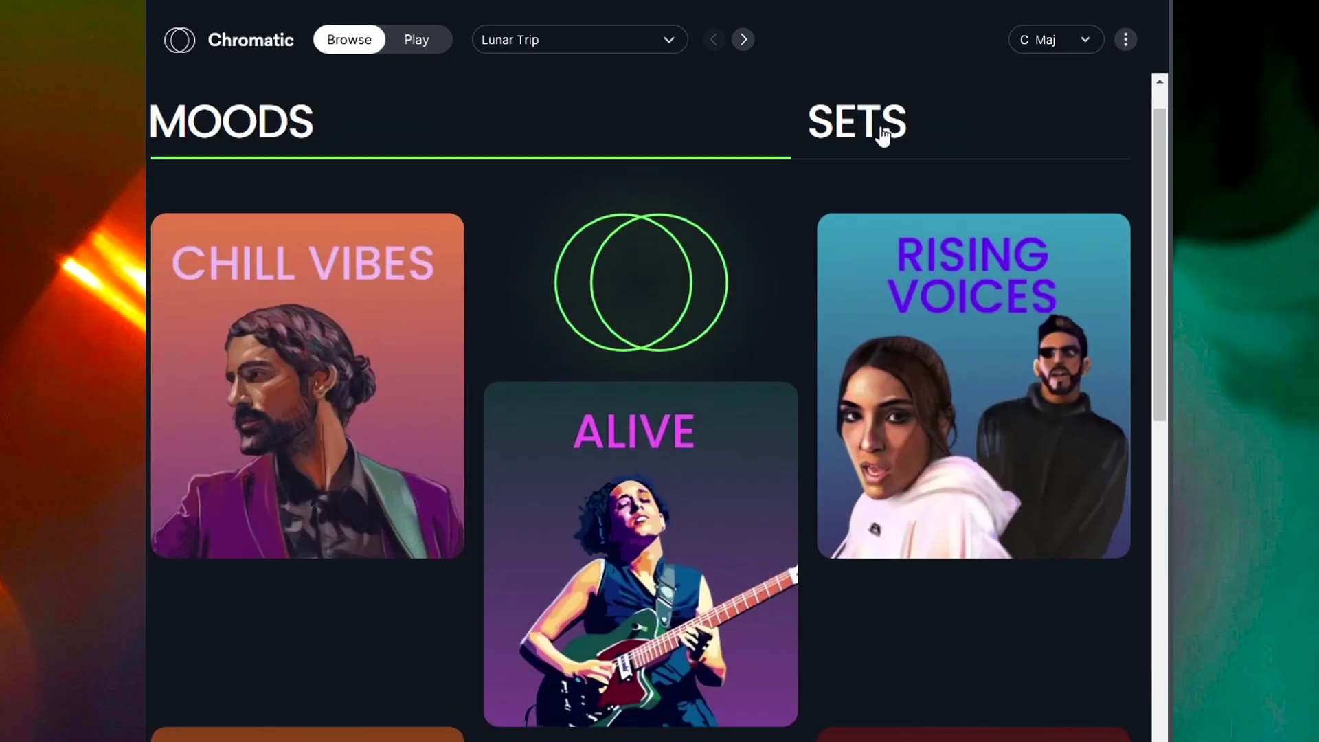
click(882, 128)
scroll(371, 433, down, 5)
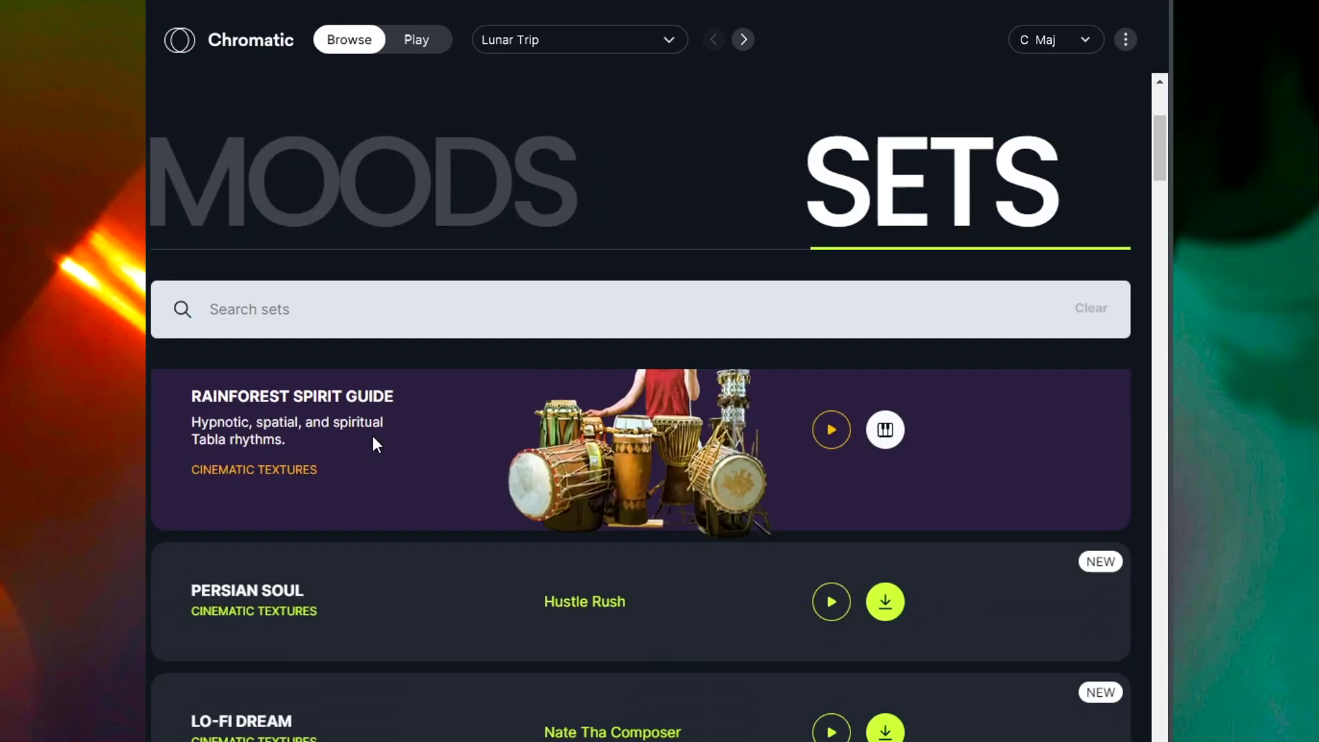
scroll(372, 440, down, 5)
scroll(372, 440, up, 5)
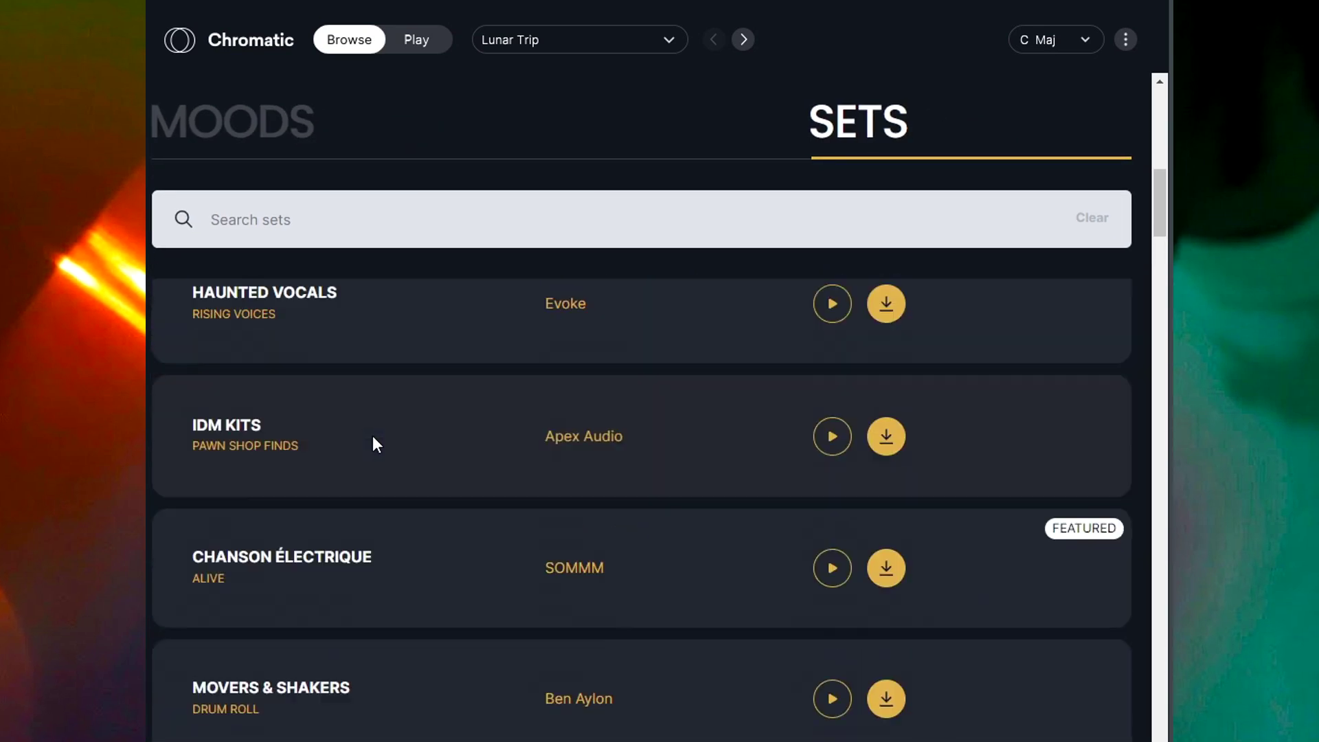
click(272, 123)
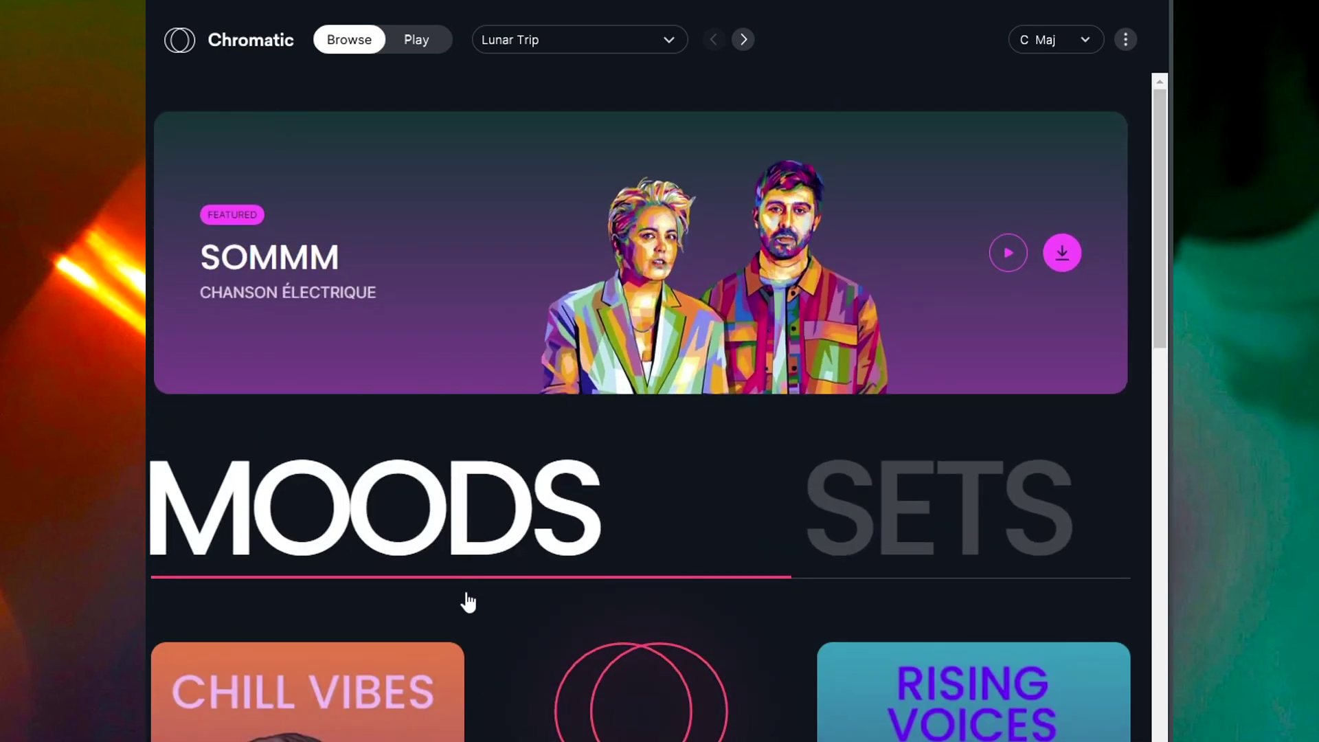
Open the Chill Vibes mood and look through the sets it offers.
scroll(414, 461, down, 5)
click(328, 292)
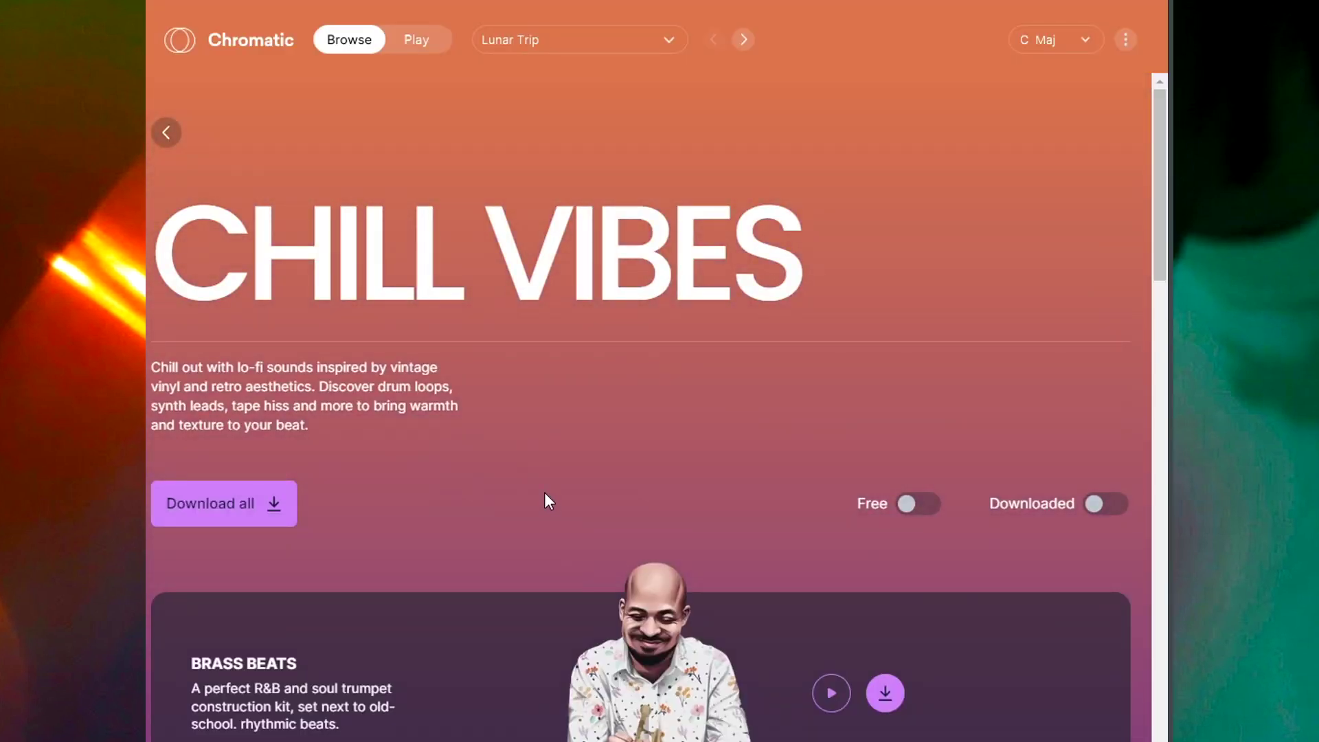
scroll(544, 492, down, 8)
scroll(544, 492, up, 8)
scroll(544, 492, down, 1)
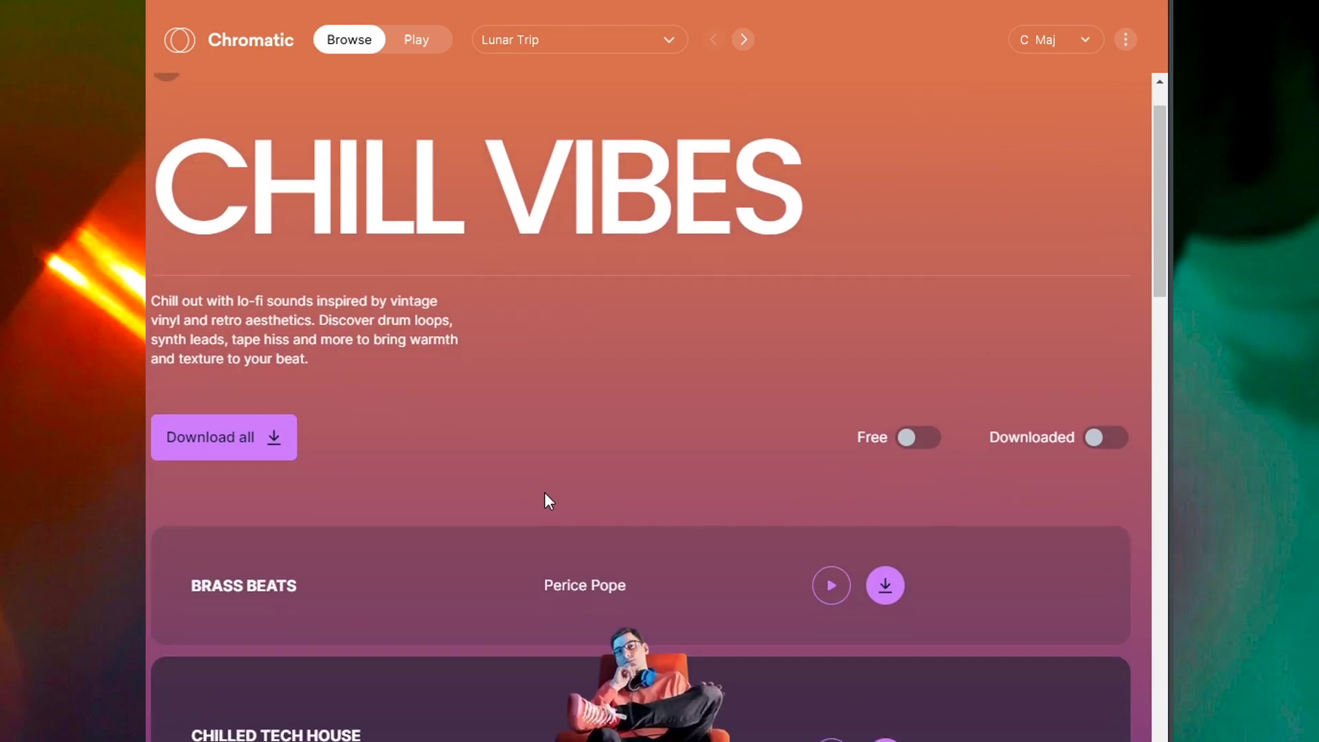
Limit the Chill Vibes list to free sets and switch that filter off again.
click(224, 447)
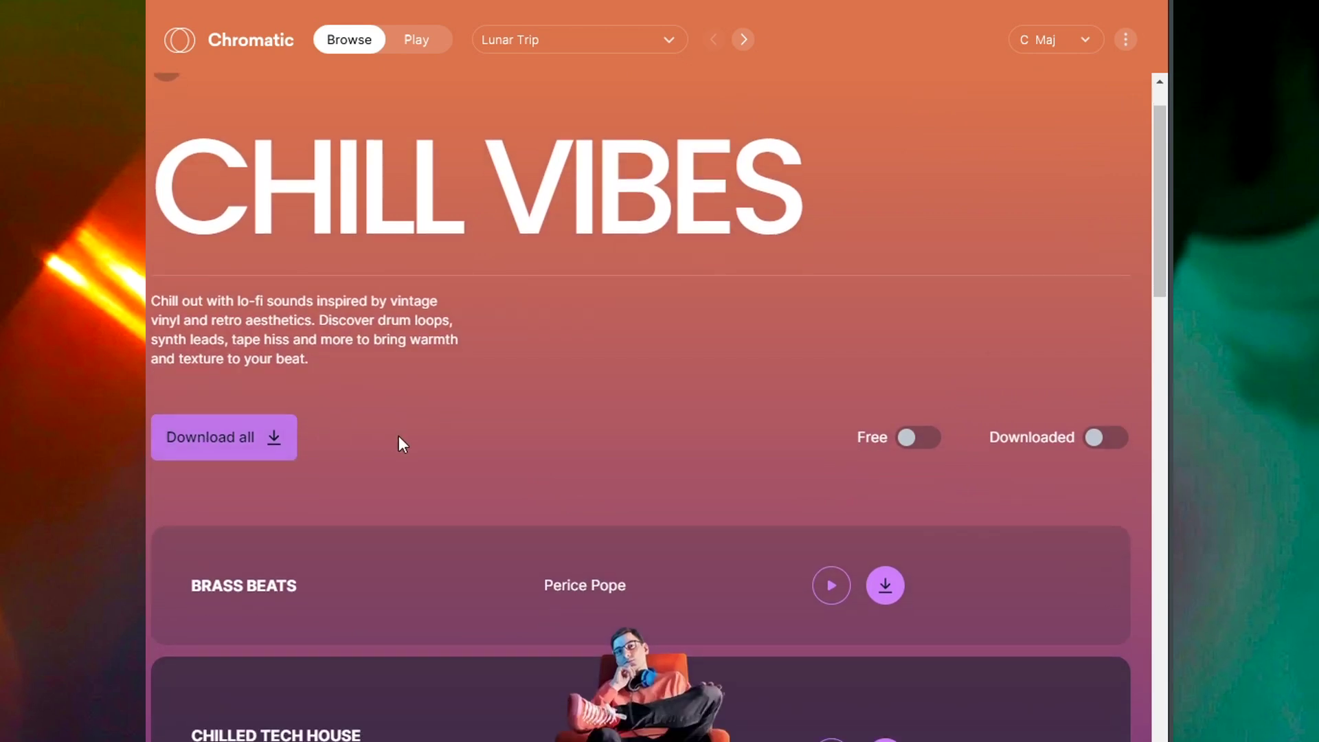
click(905, 443)
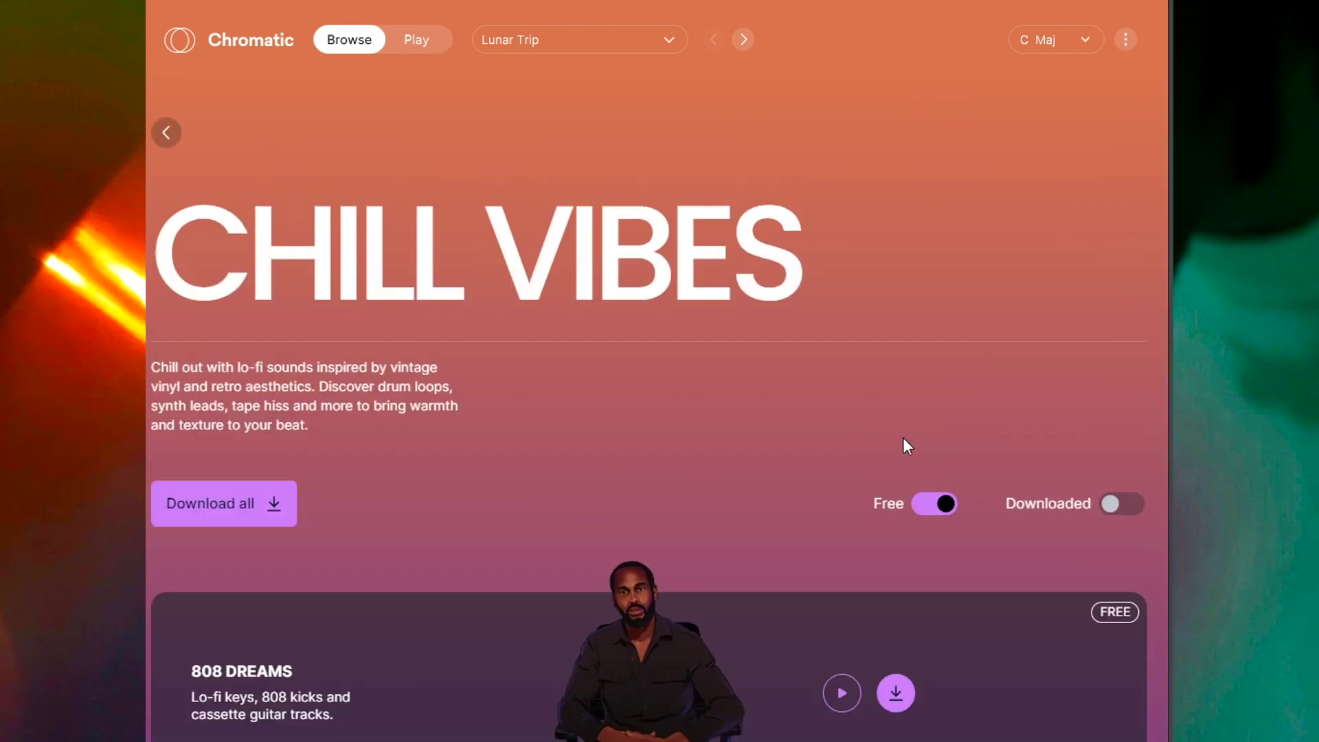
click(937, 503)
Preview the Brass Beats and Chilled Tech House sets in the Chill Vibes list.
scroll(529, 430, down, 4)
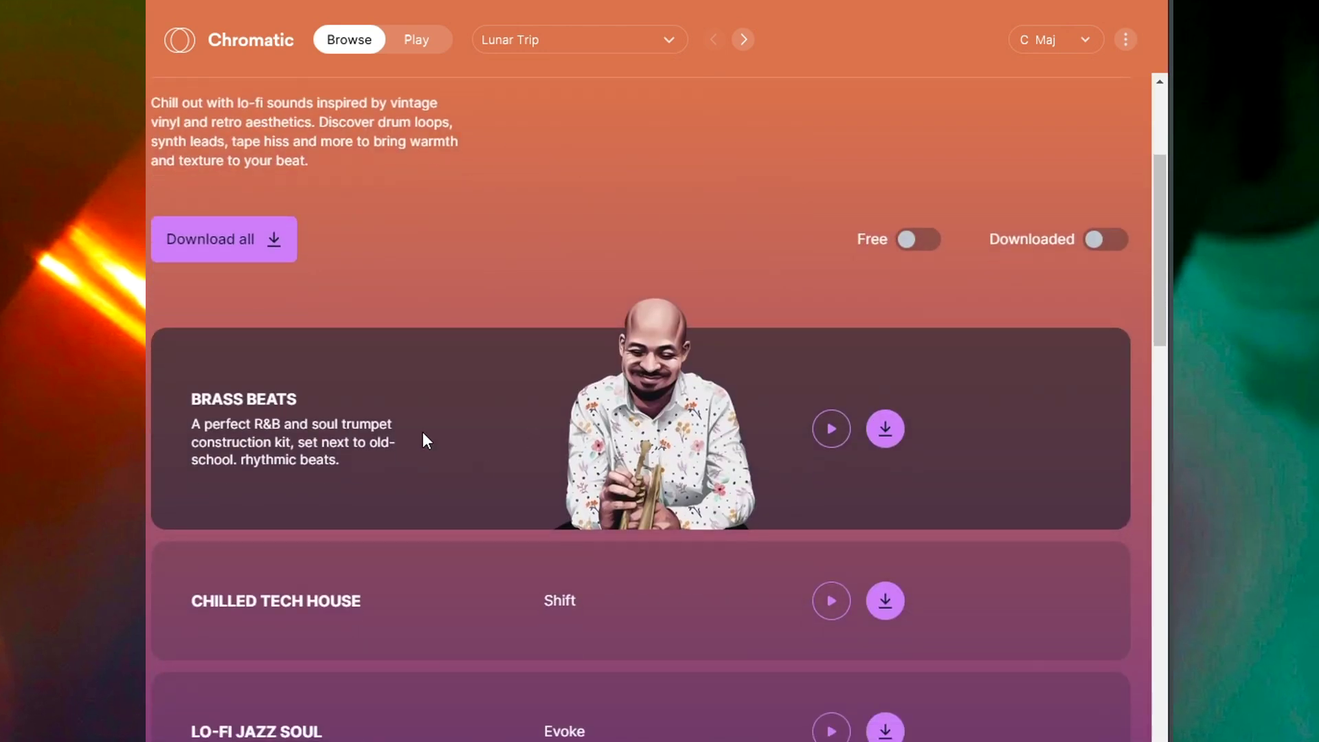
scroll(422, 433, down, 1)
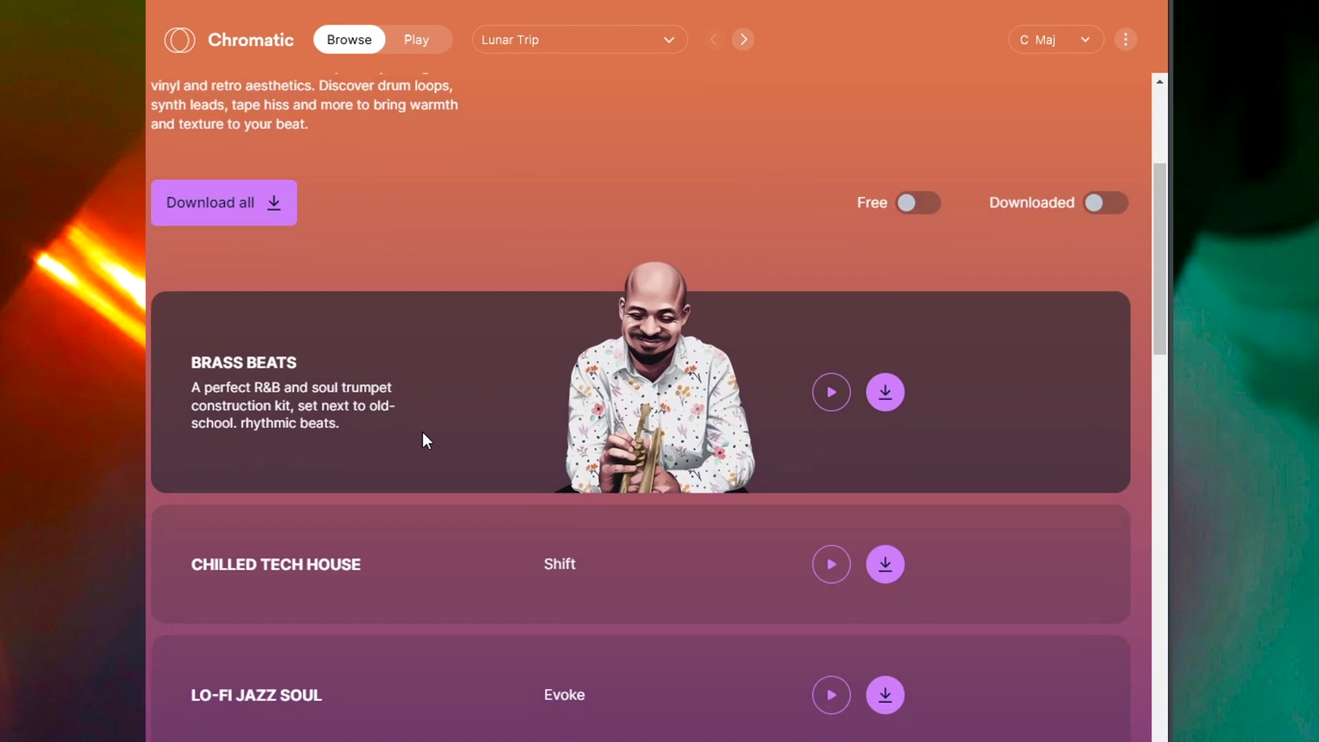
scroll(422, 433, down, 2)
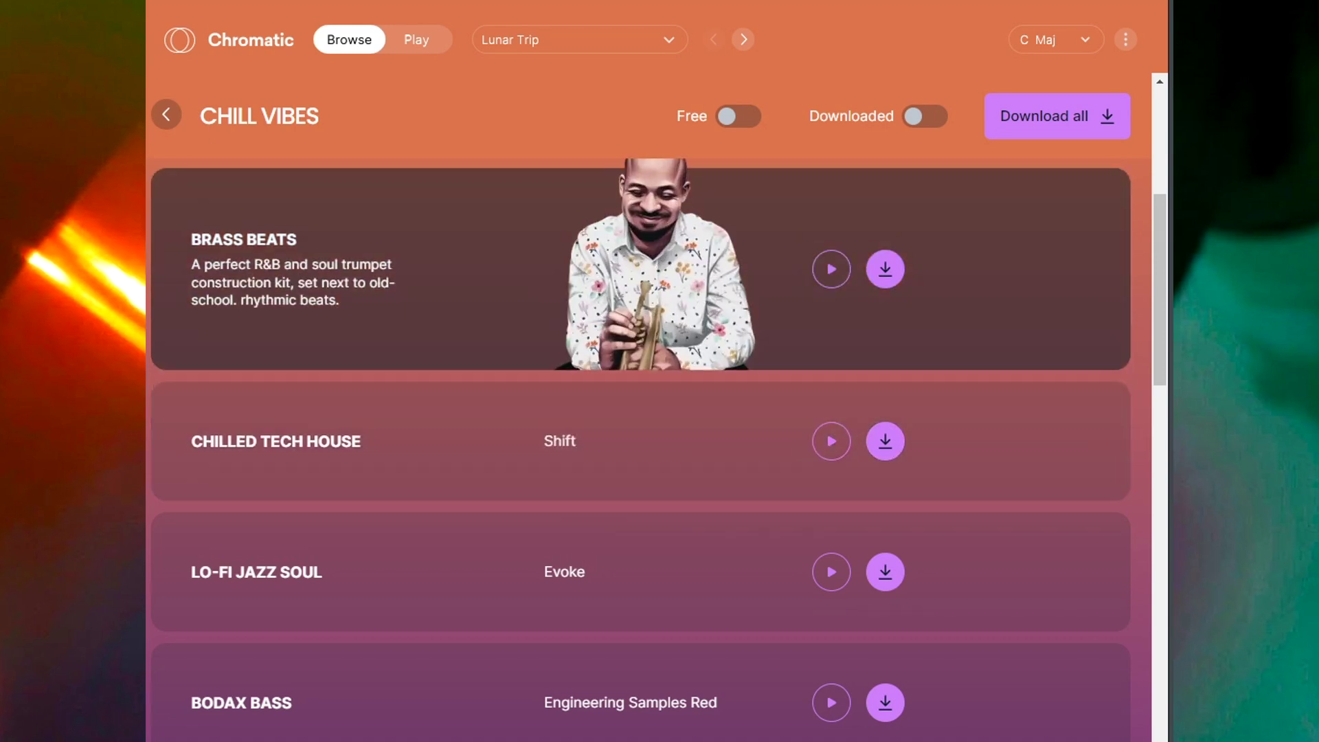
click(830, 284)
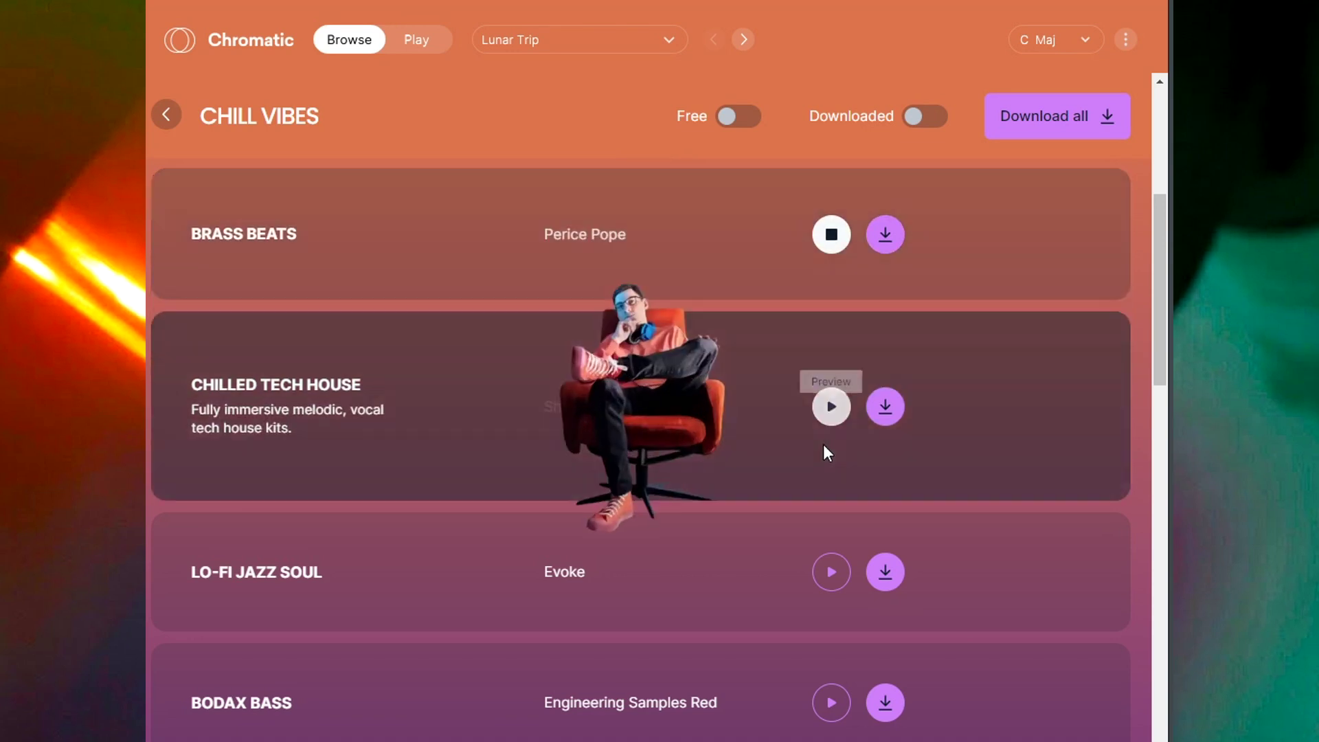
click(831, 402)
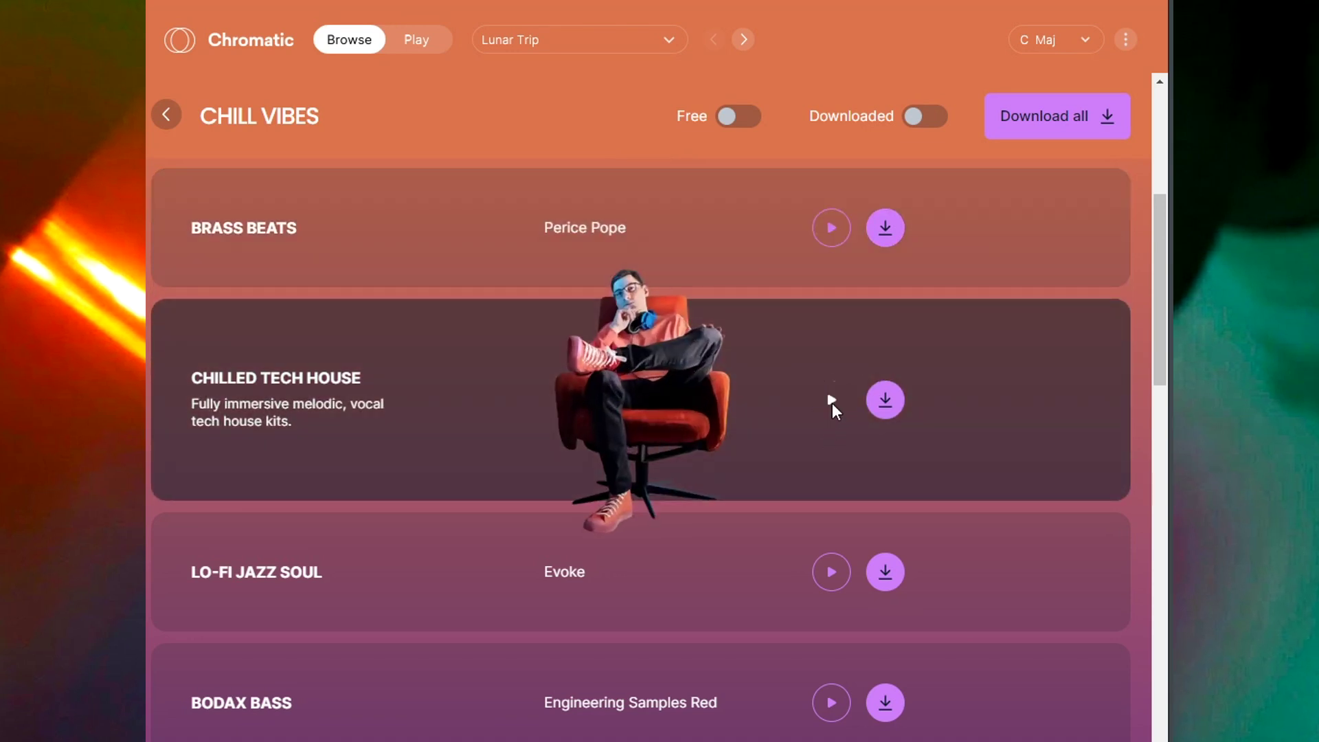
Preview the Mythica set in the Chill Vibes list.
scroll(754, 507, down, 1)
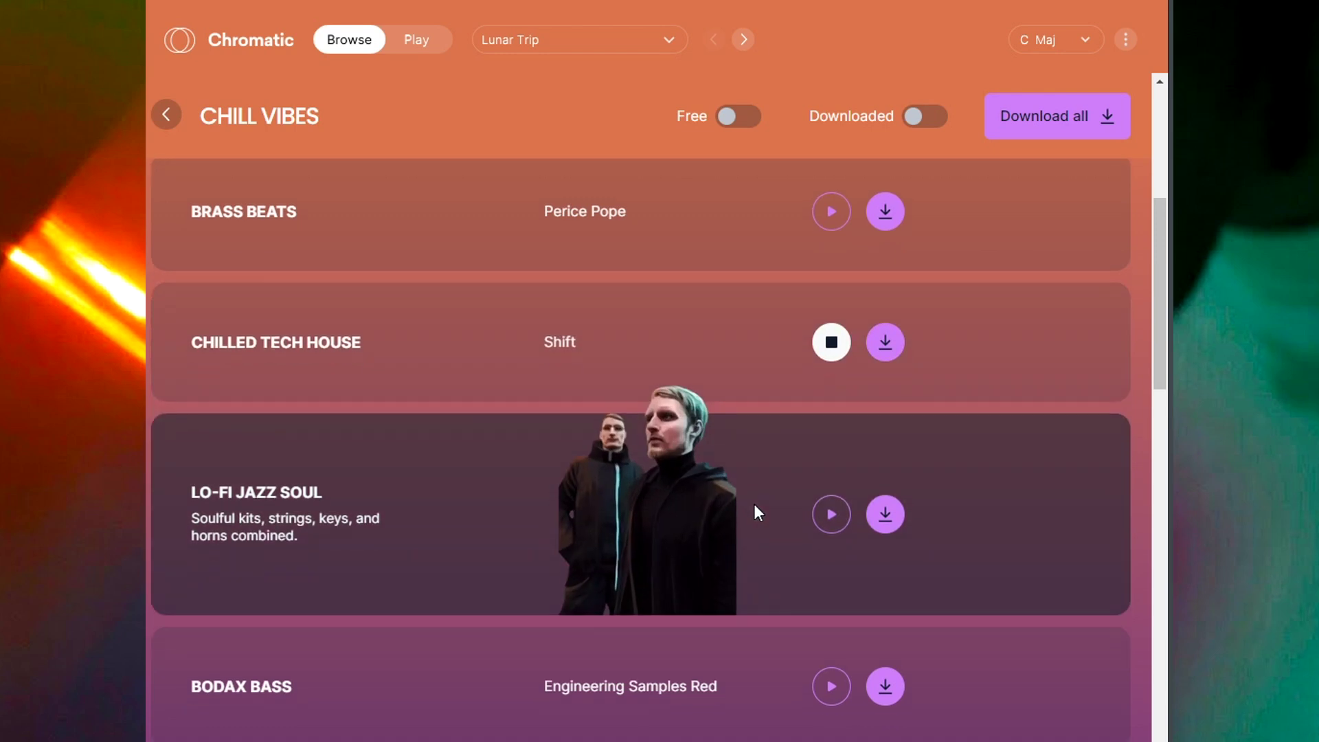
scroll(755, 506, down, 2)
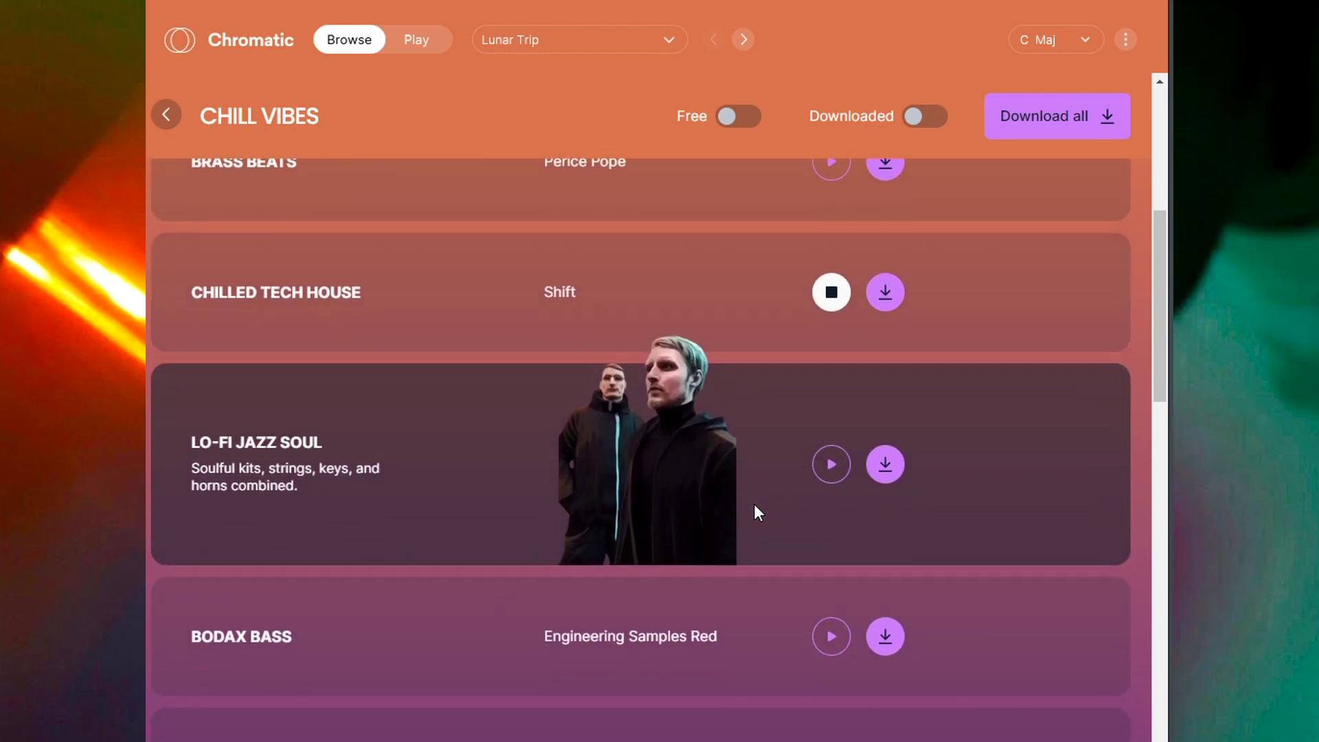
scroll(754, 509, down, 1)
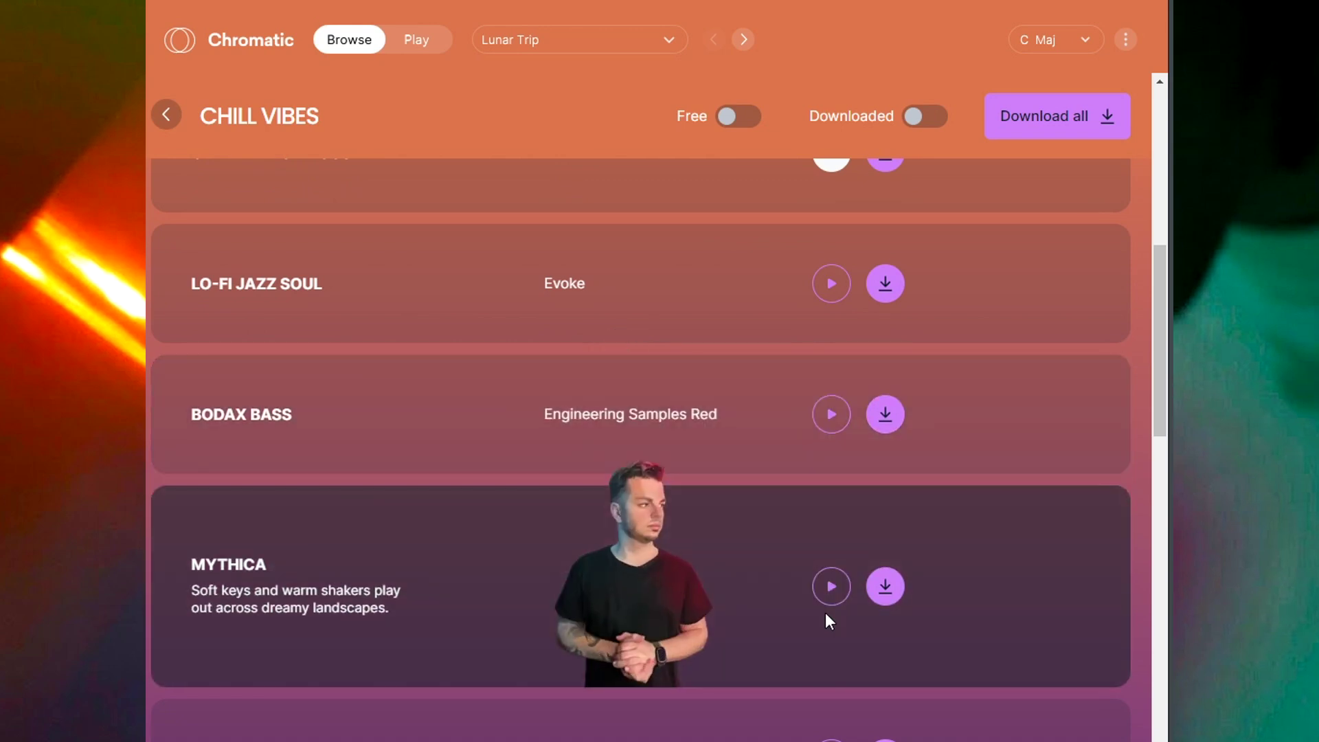
click(825, 588)
Preview the Una Corda set in the Chill Vibes list.
scroll(703, 639, down, 3)
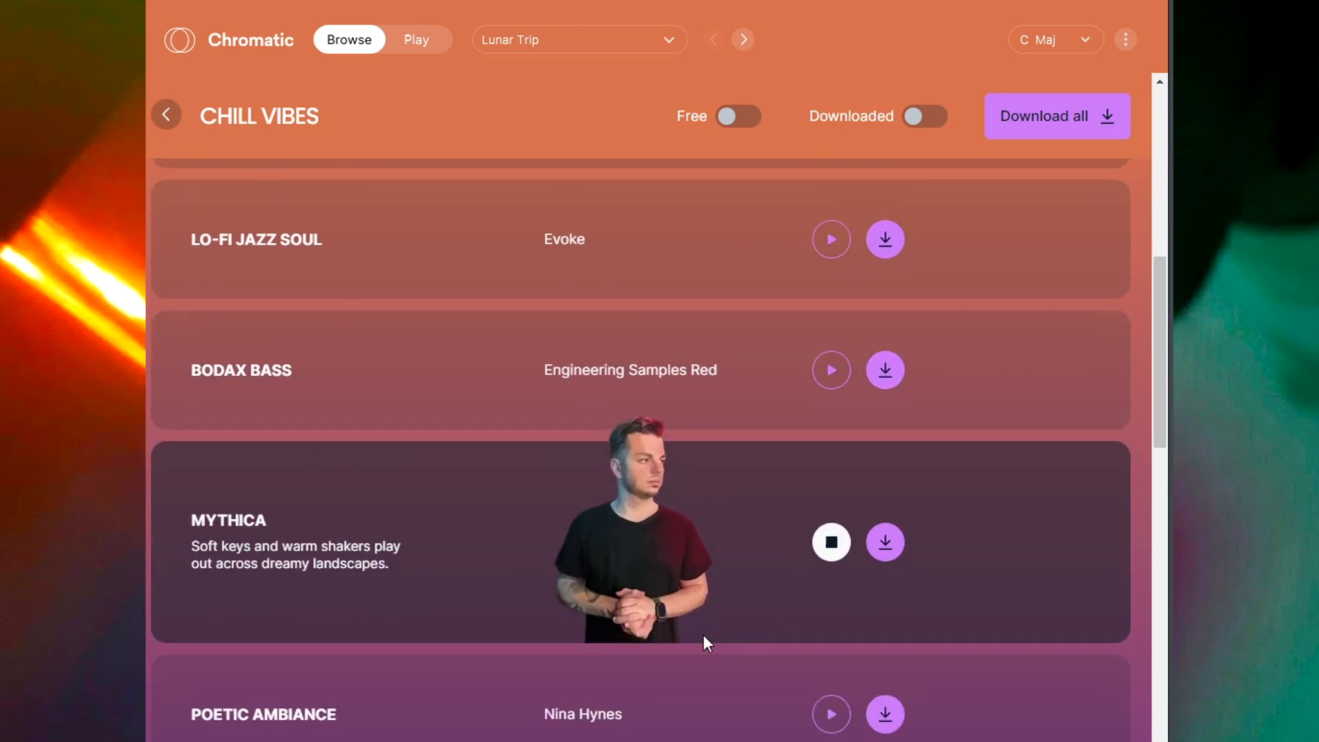
scroll(702, 642, down, 1)
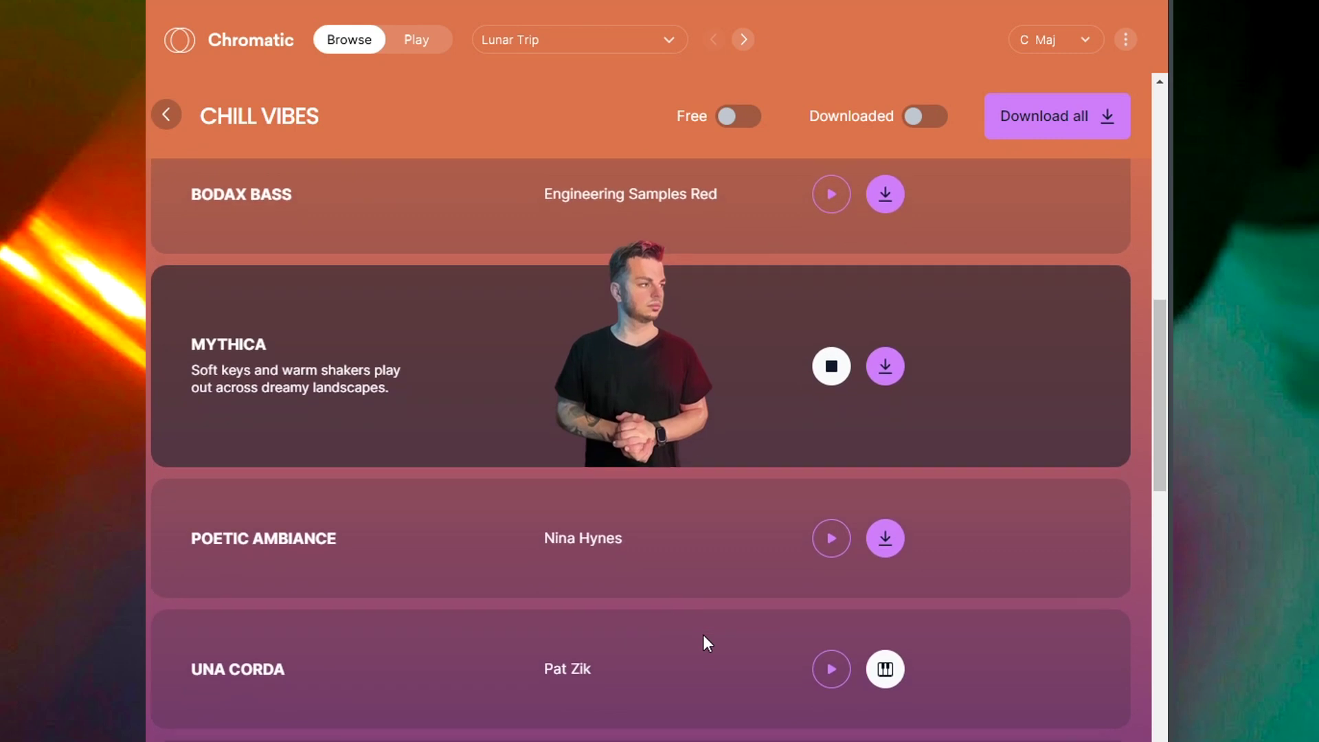
scroll(703, 634, down, 2)
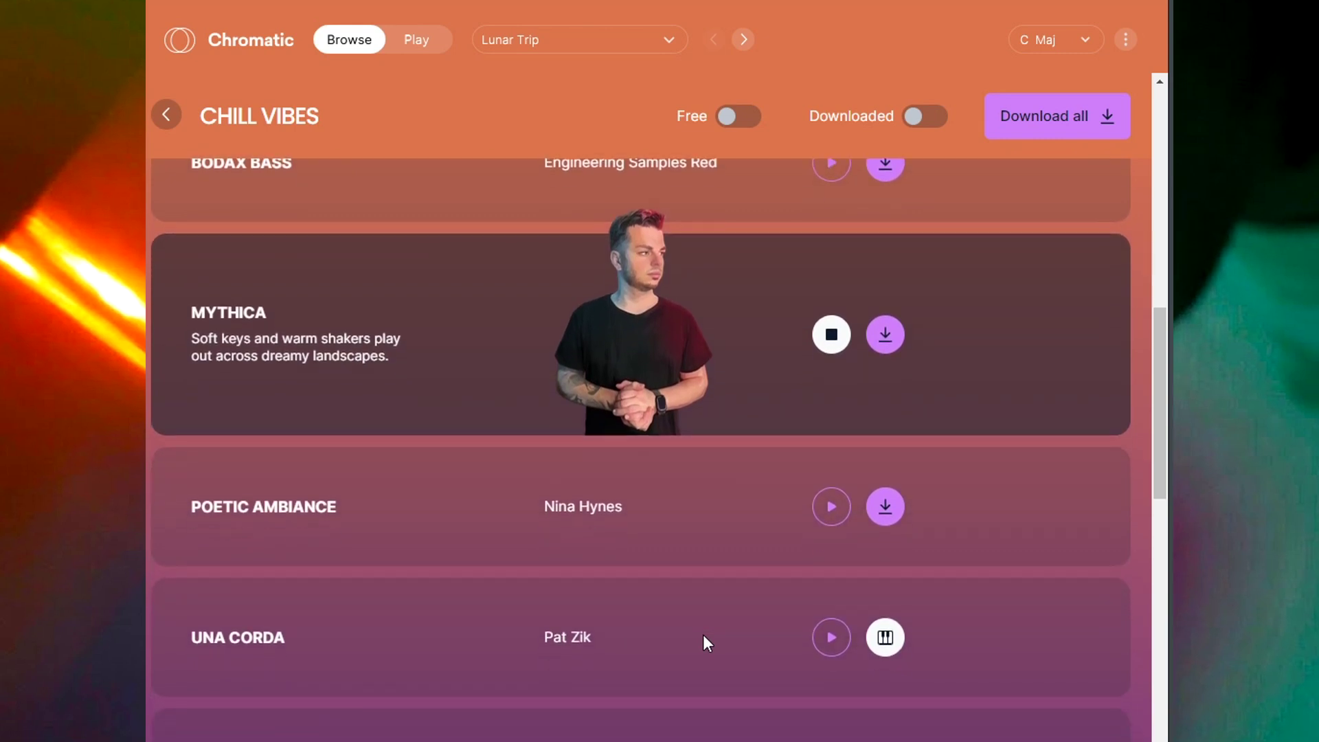
scroll(704, 638, down, 1)
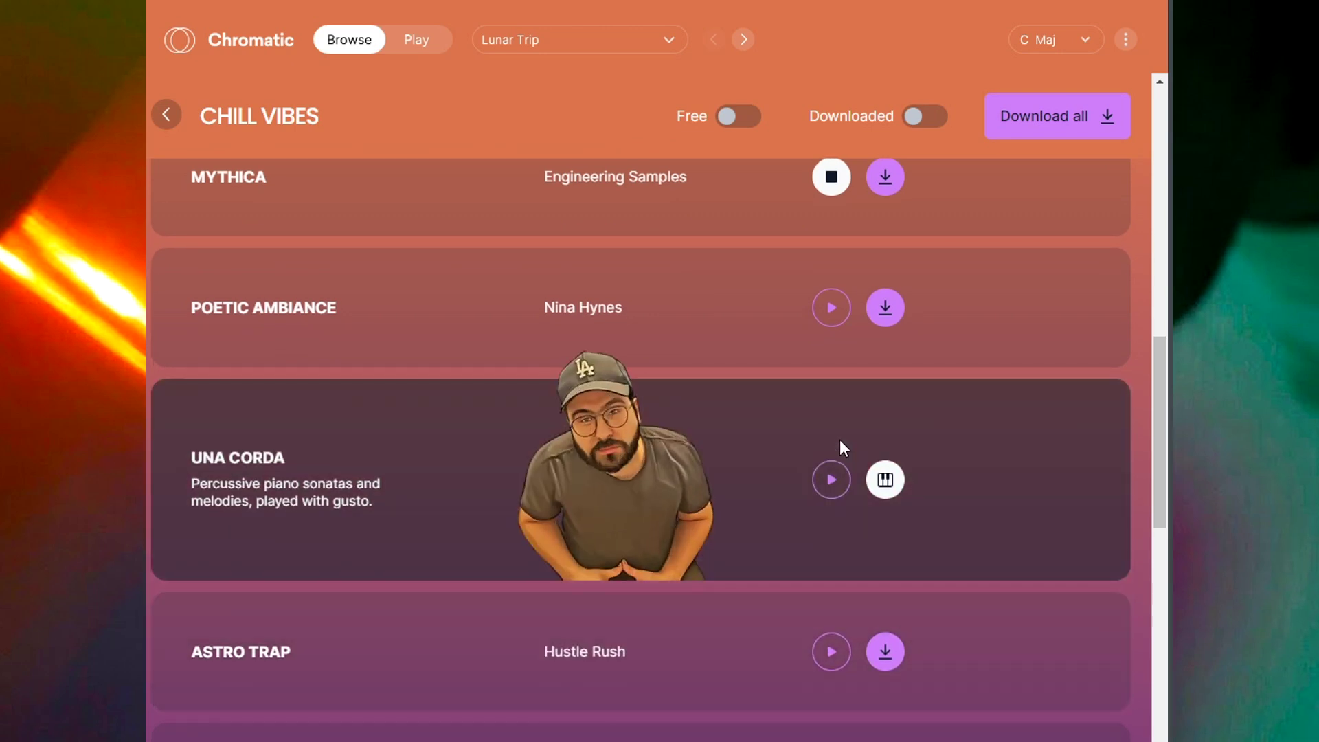
click(832, 476)
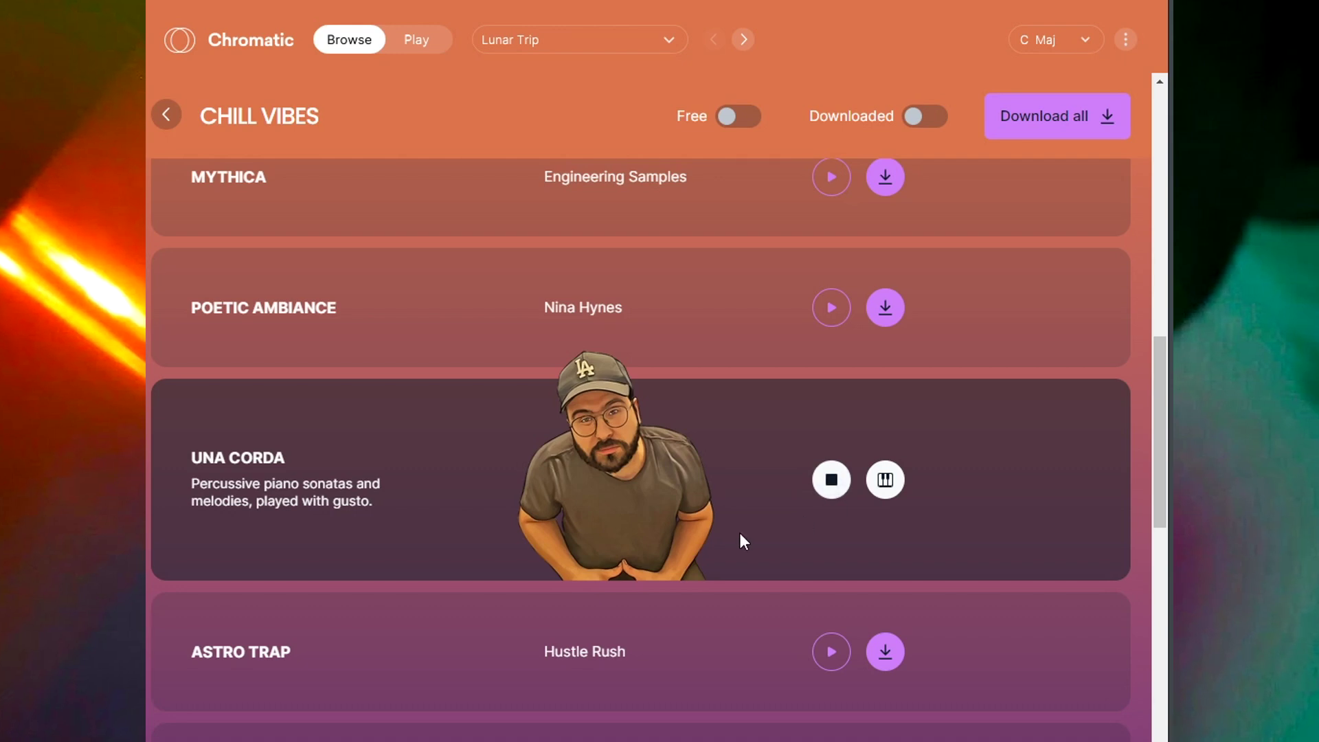
Preview the Astro Trap set in the Chill Vibes list and stop its playback.
scroll(739, 533, down, 1)
scroll(740, 533, down, 2)
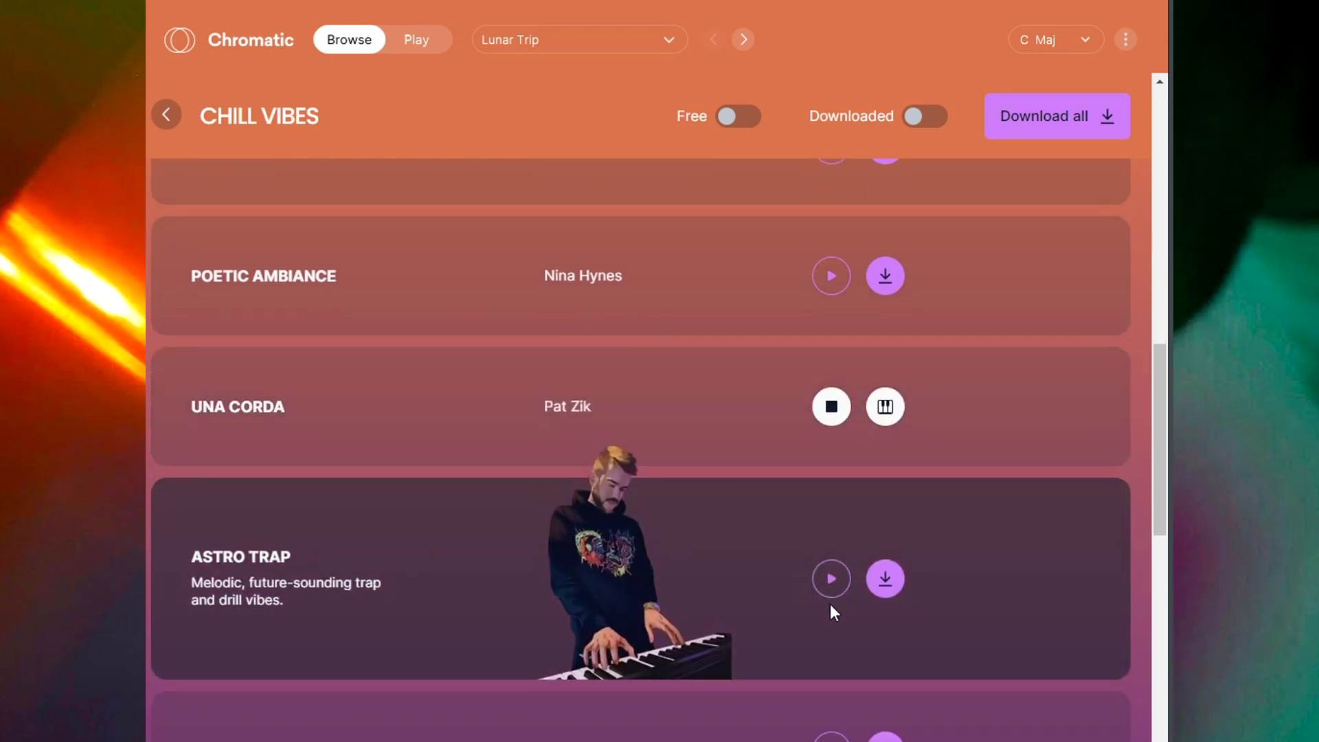
click(831, 596)
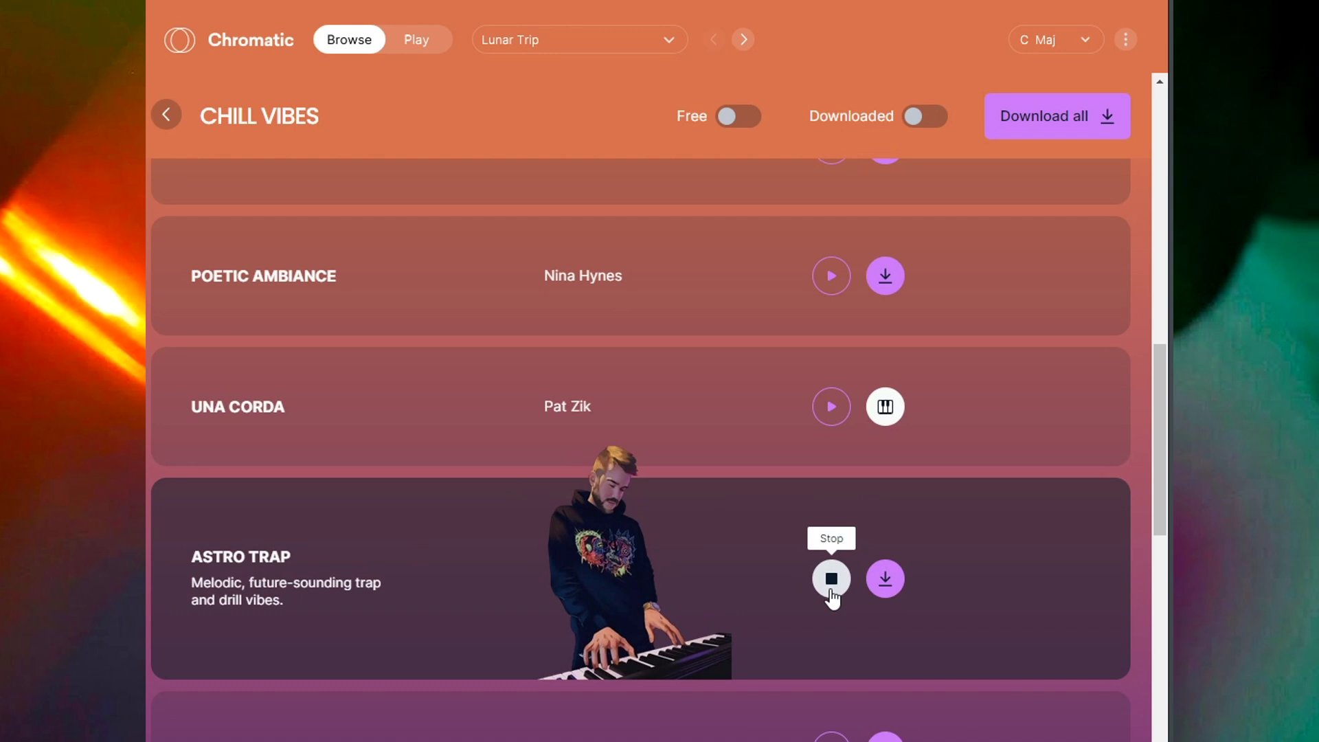
scroll(832, 595, down, 3)
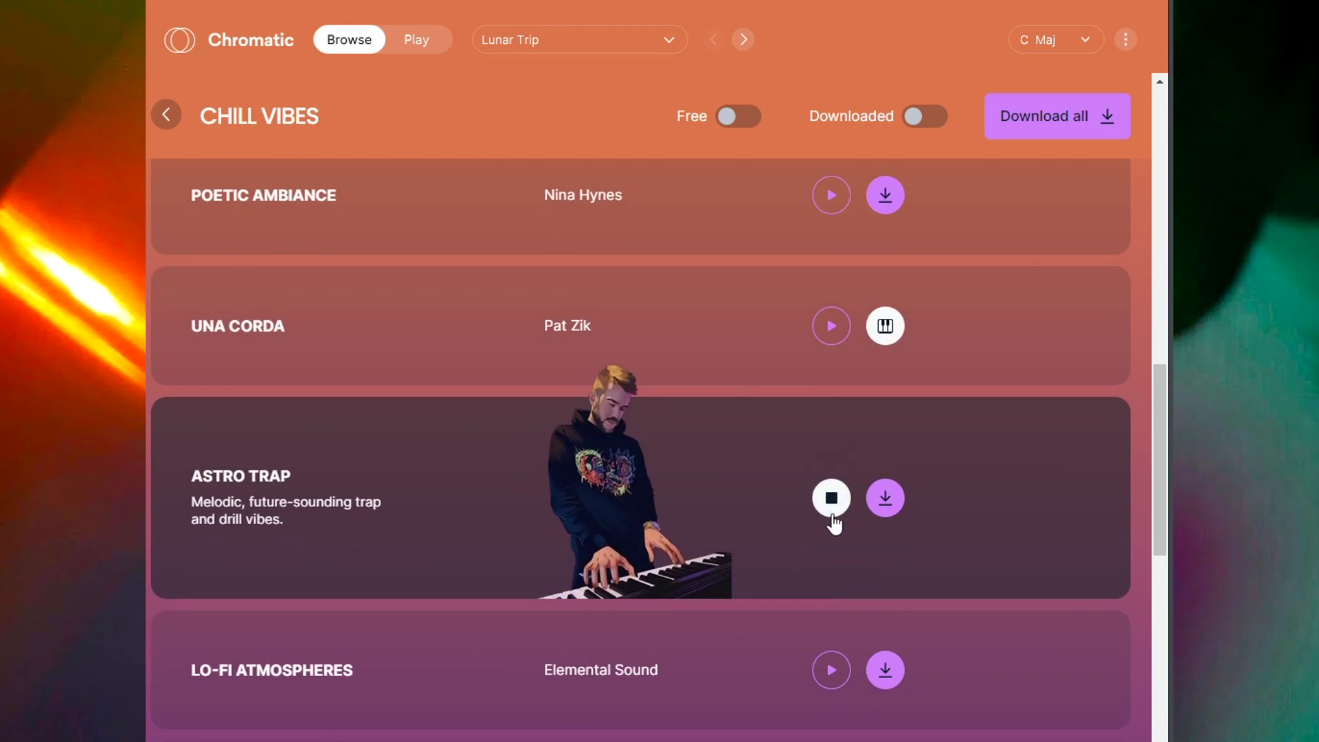
click(831, 502)
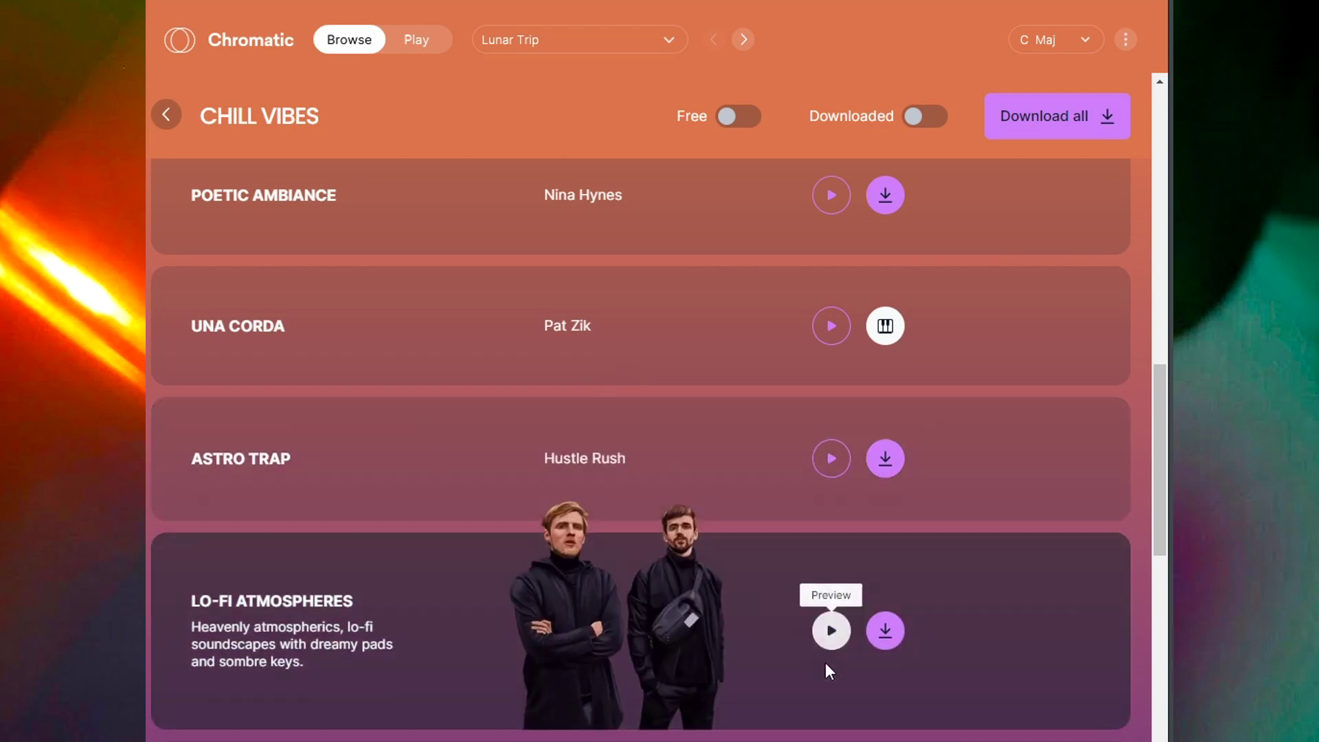
Preview the Lo-Fi Atmospheres set in the Chill Vibes list and stop its playback.
click(828, 639)
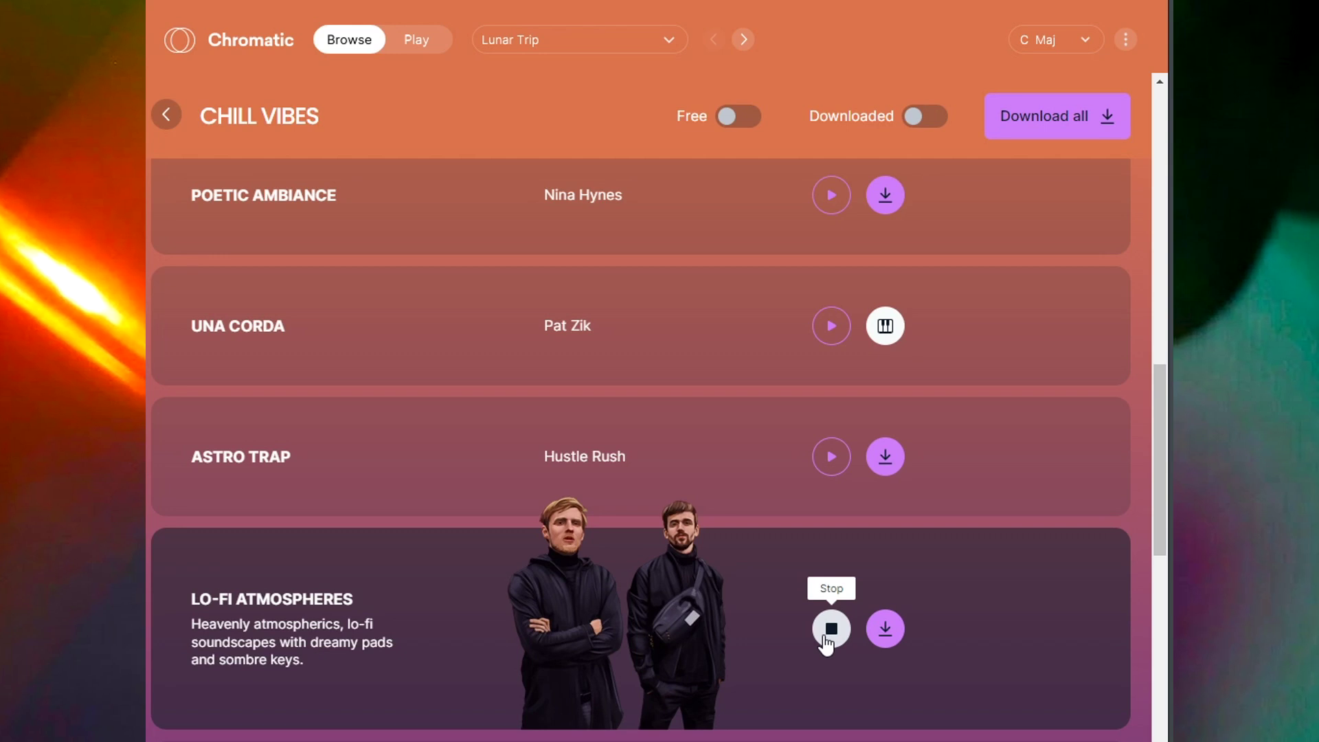
scroll(824, 643, down, 2)
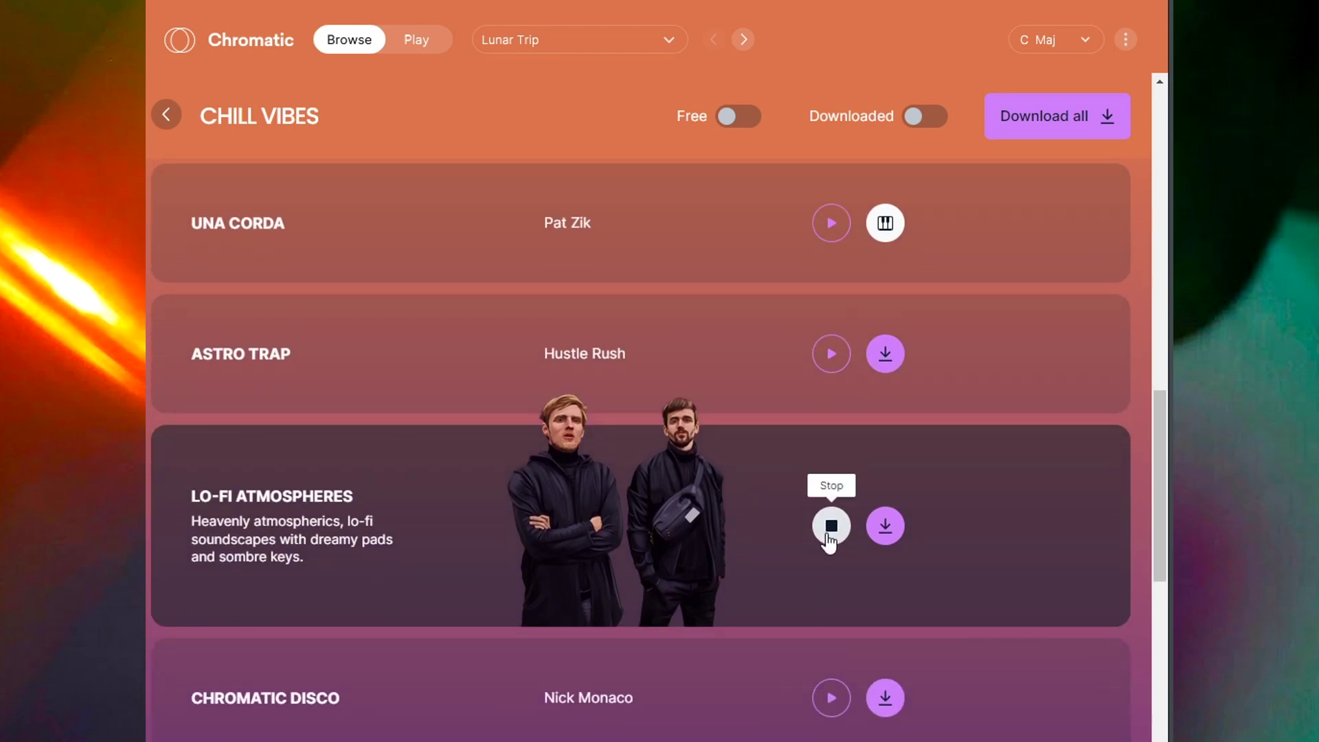
click(830, 527)
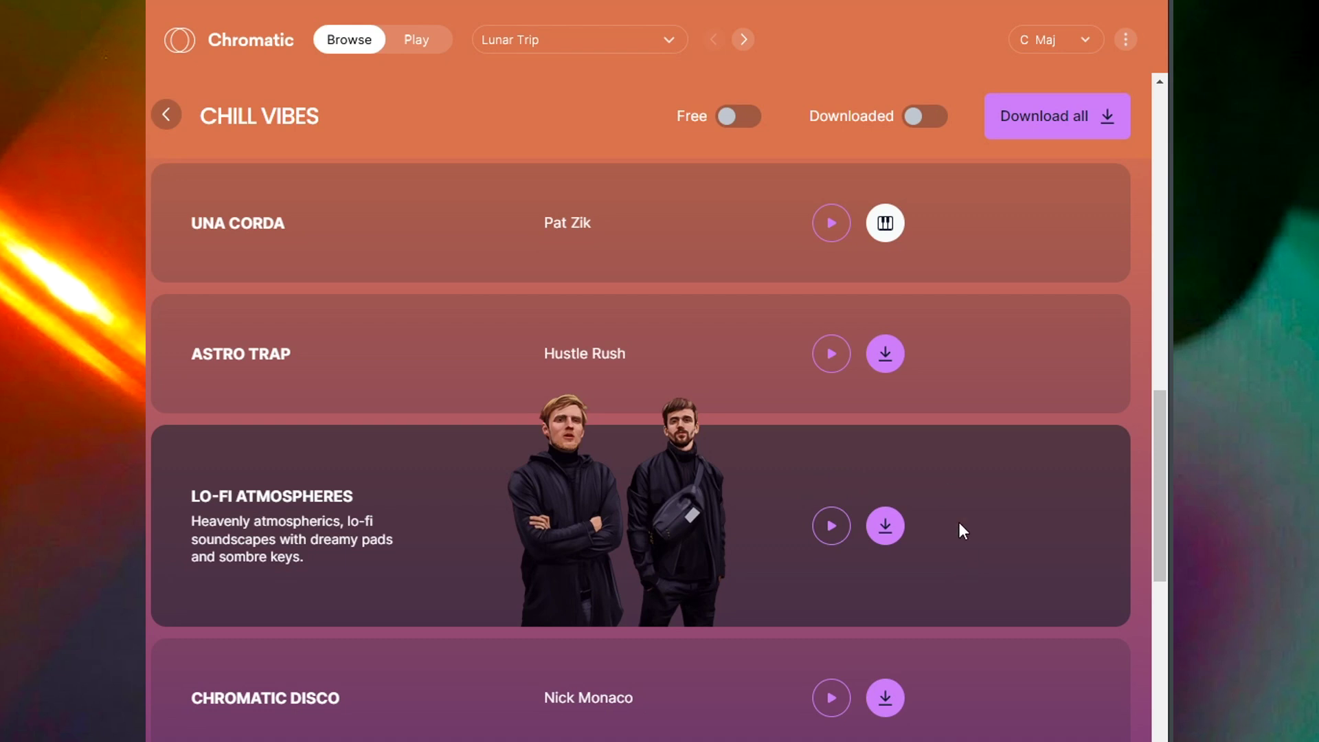
Download the Lo-Fi Atmospheres set, load it for playing, and set the project tempo to 85 BPM.
click(880, 523)
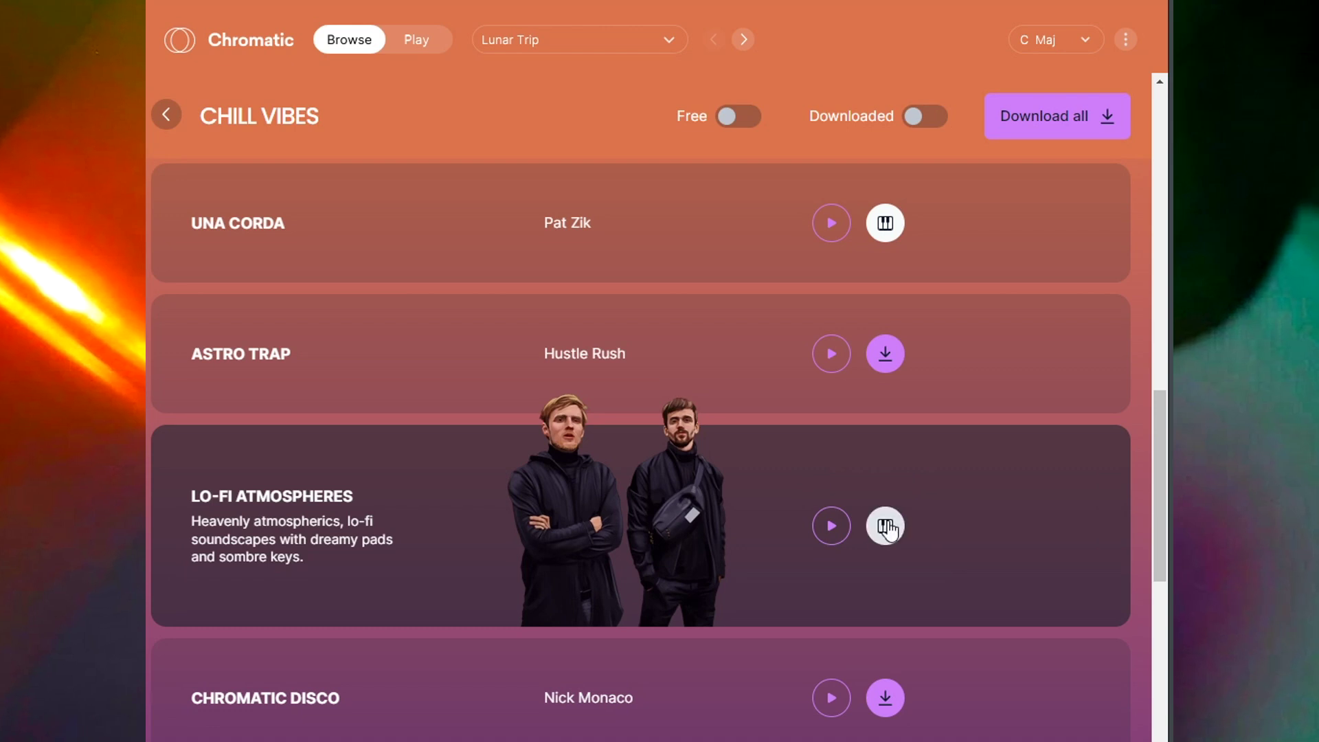
click(886, 526)
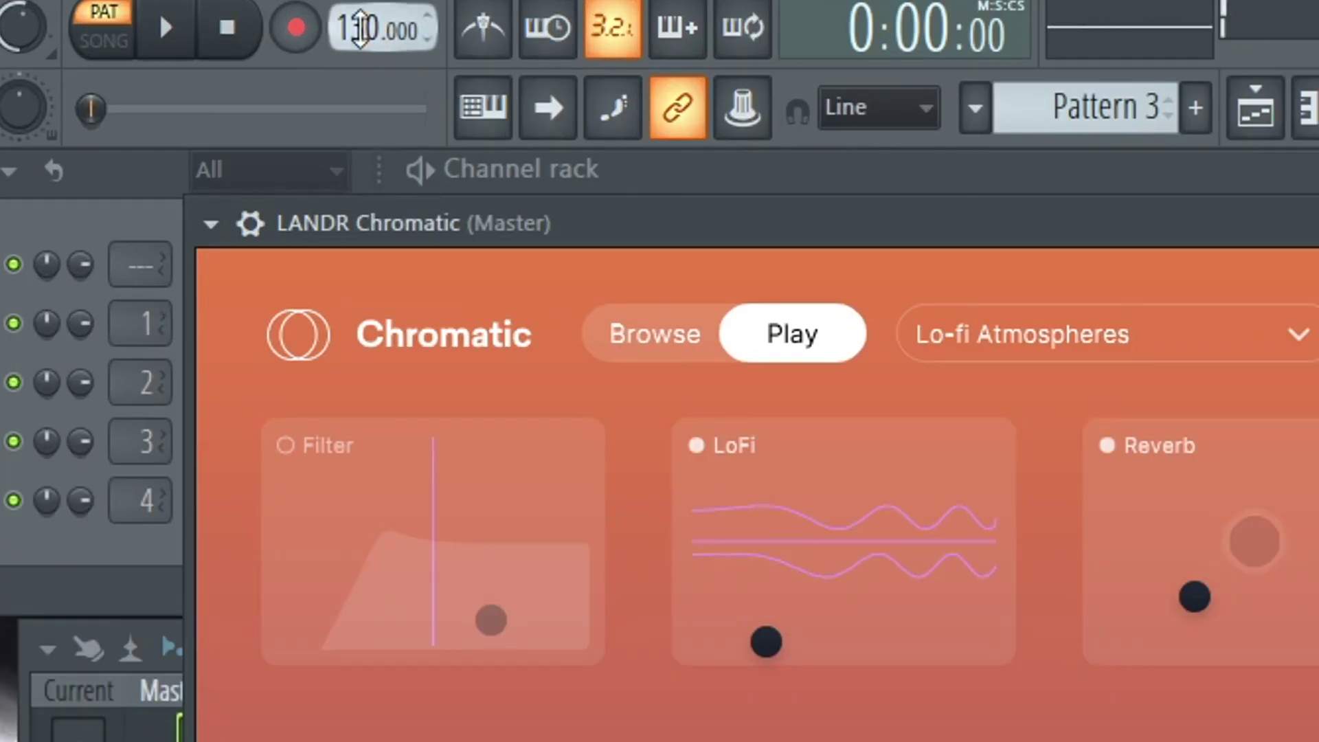
drag(359, 28, 359, 97)
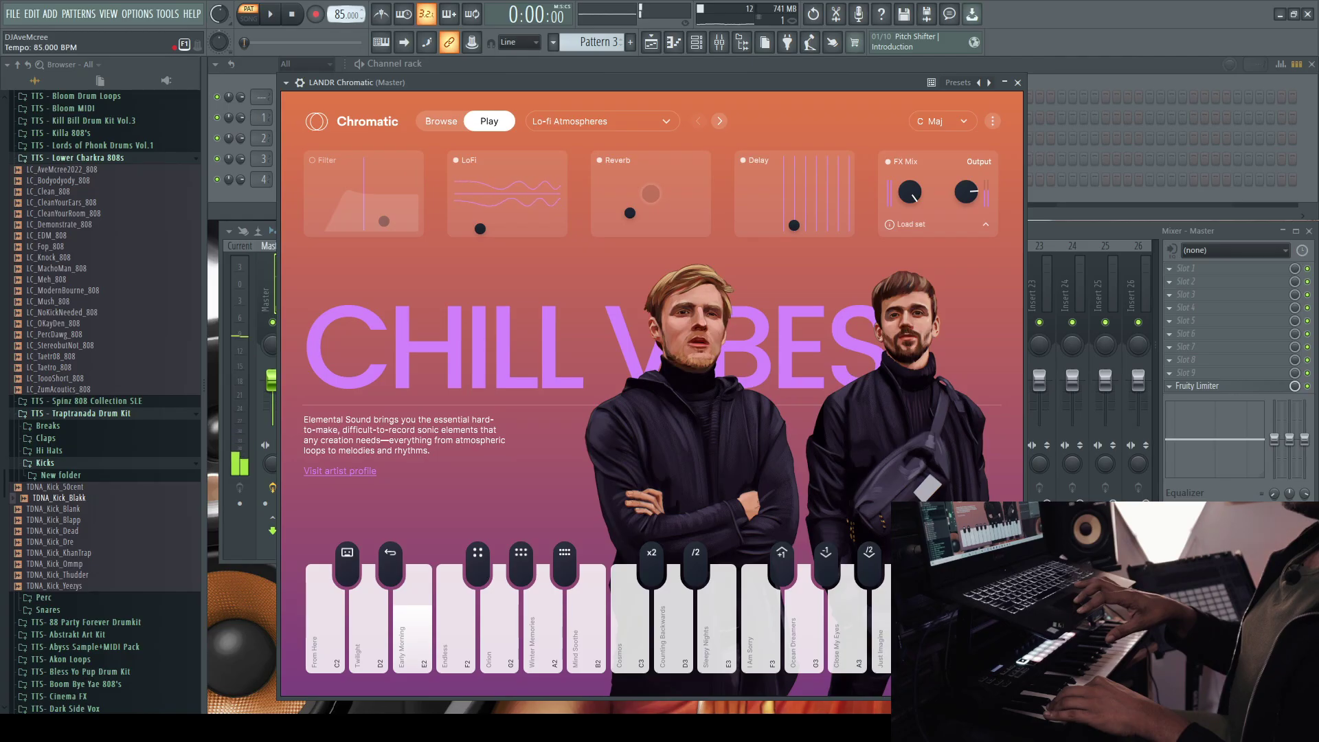
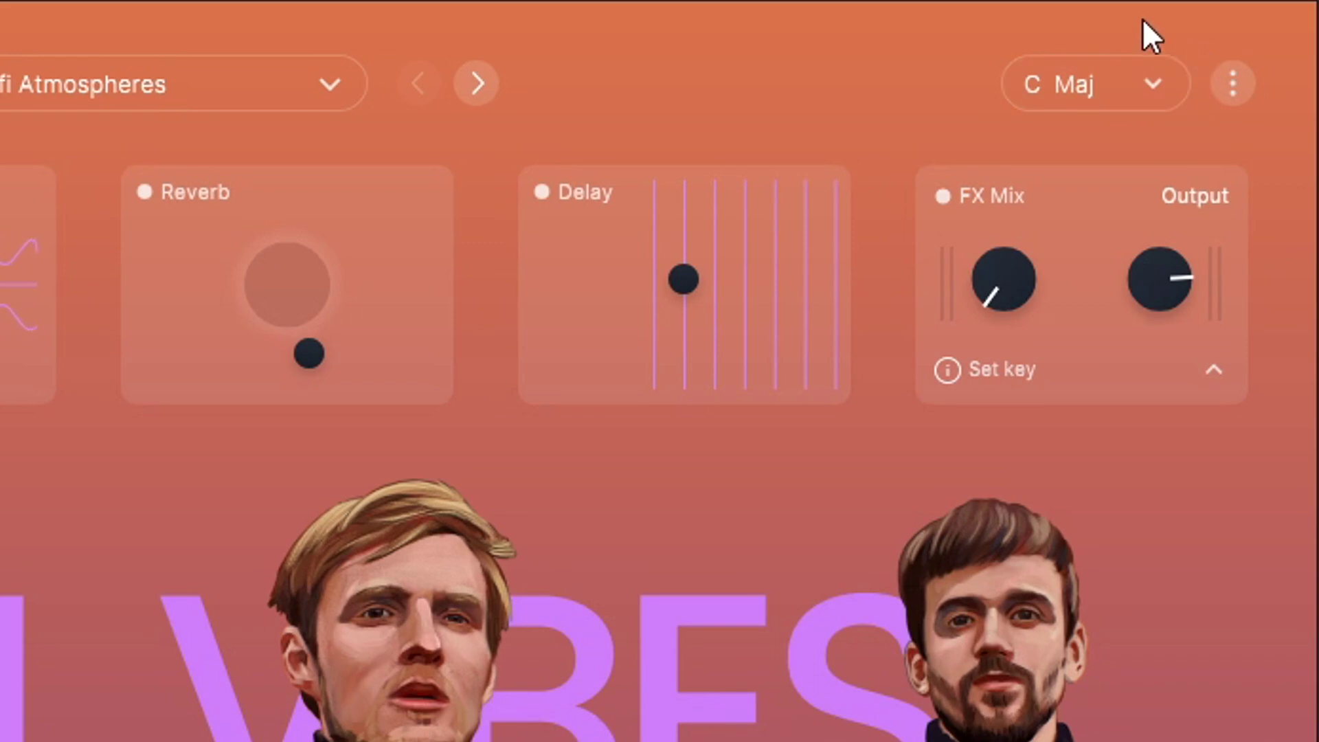
Set Chromatic's key to root note C with the Minor chord type and try the sounds during pattern playback.
click(1161, 86)
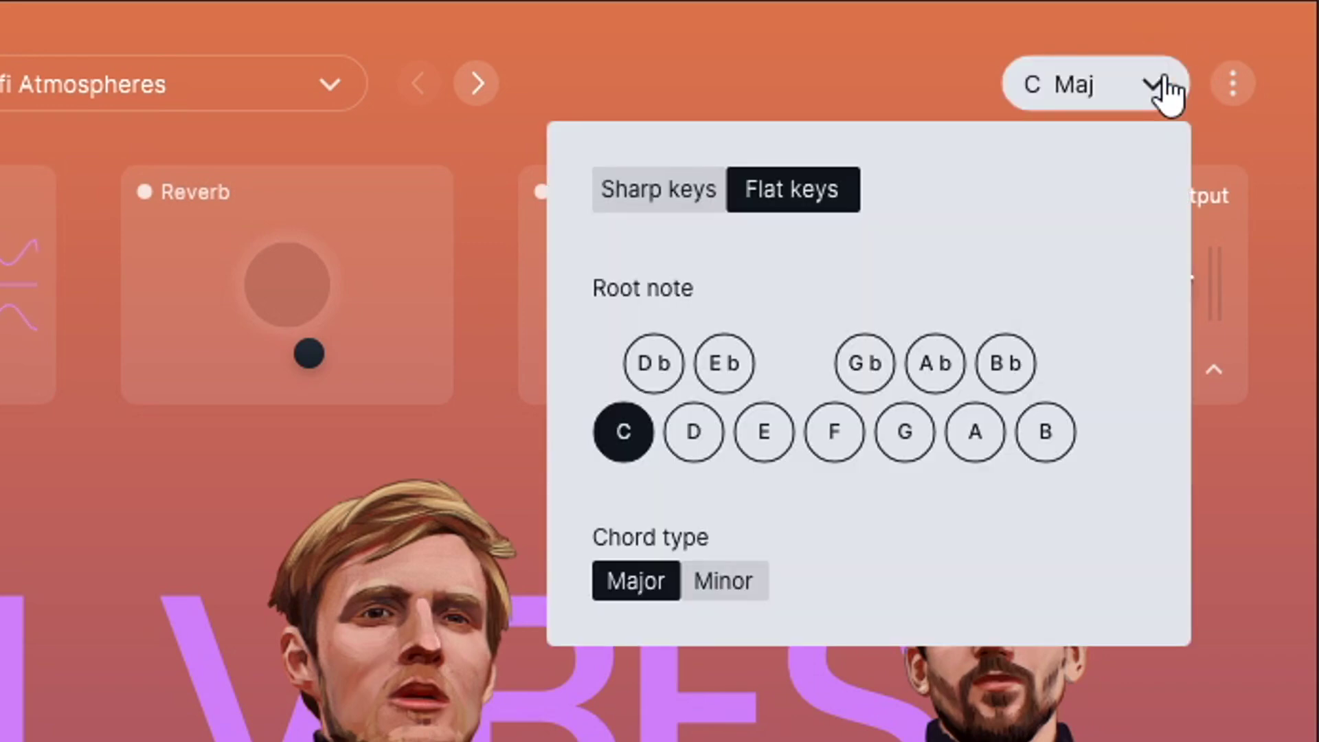
click(274, 15)
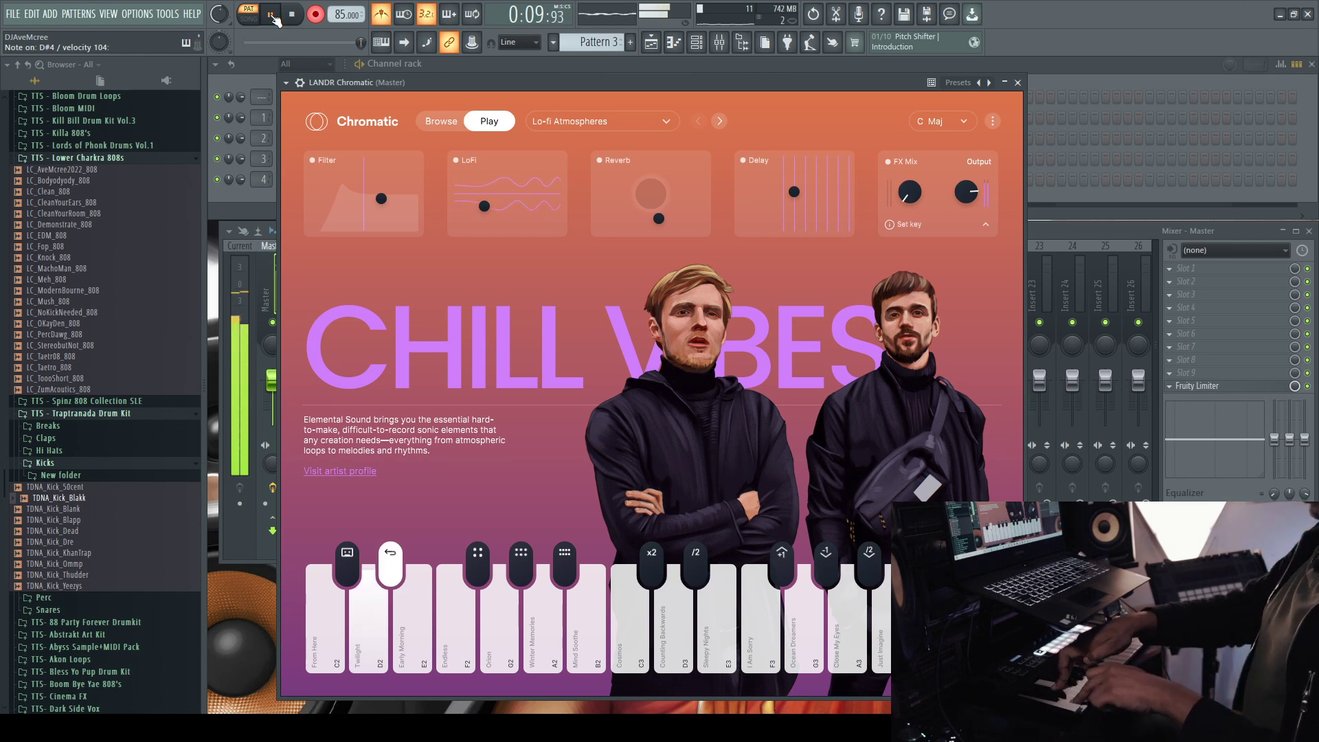
click(973, 124)
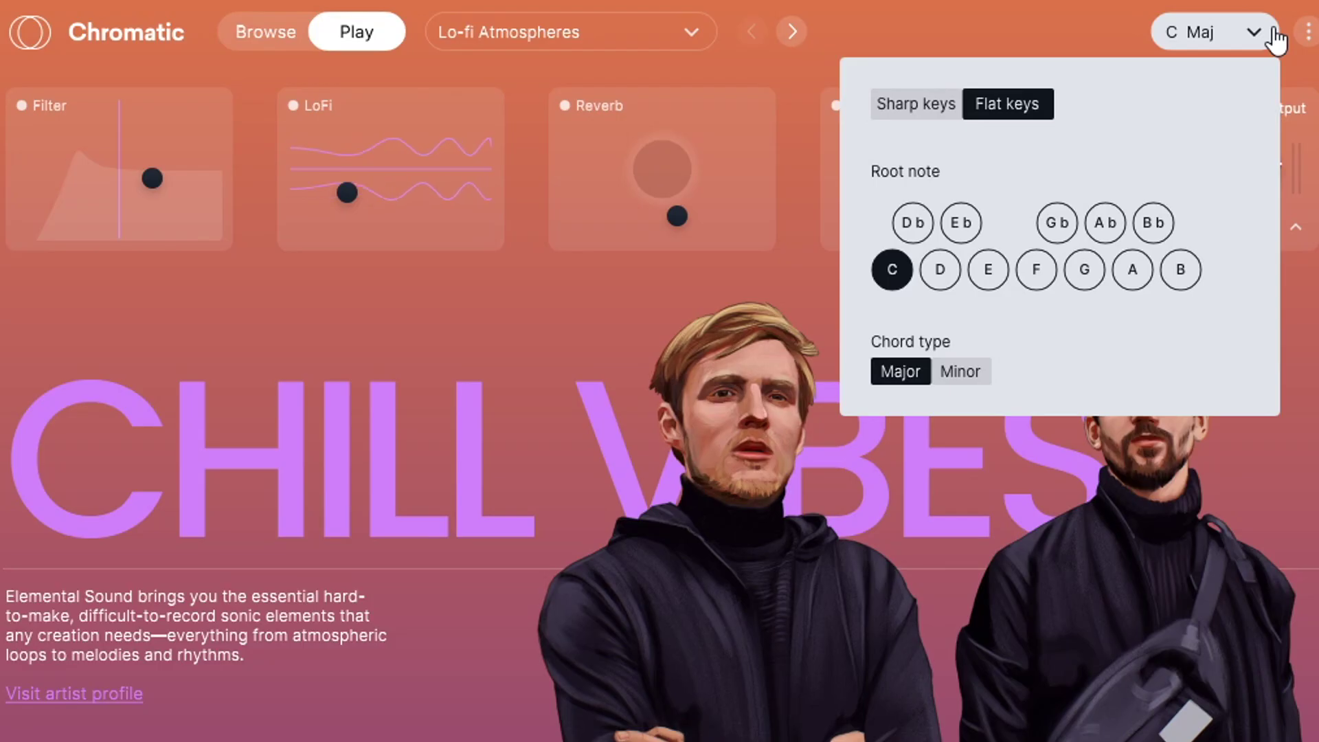
click(966, 364)
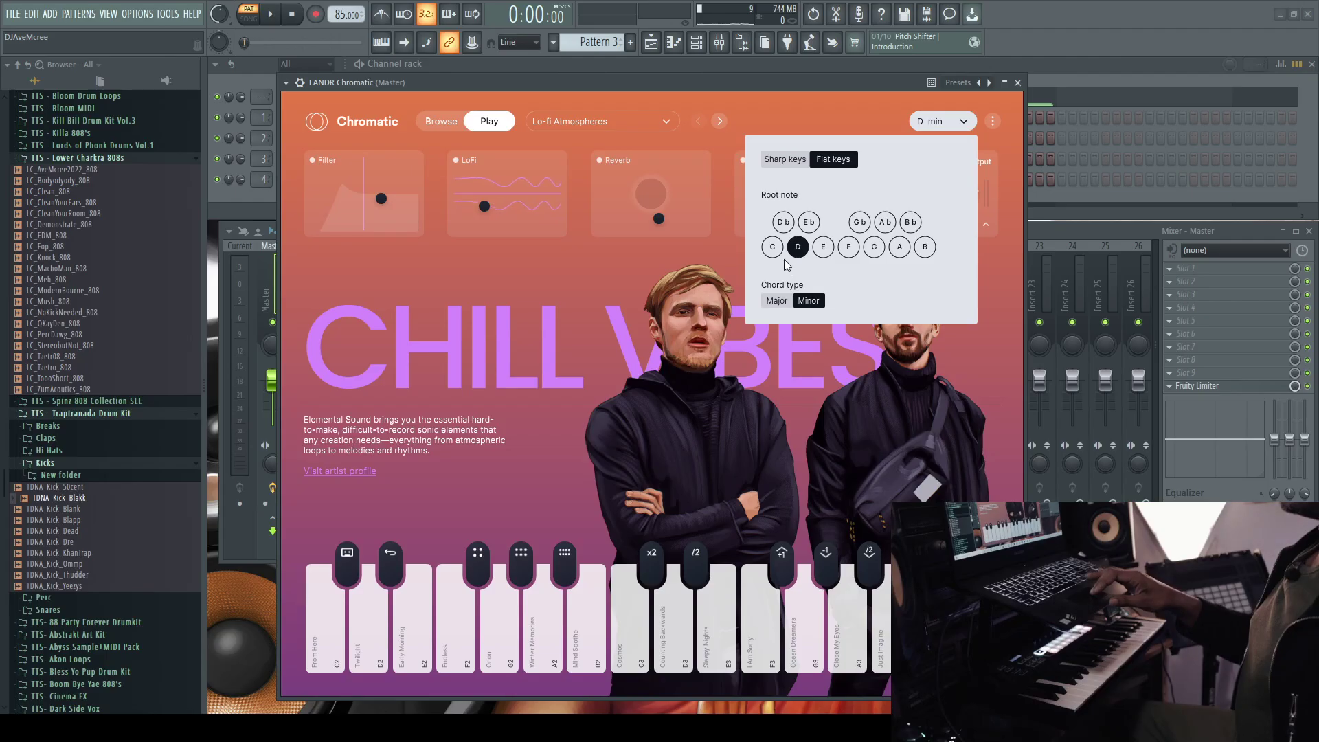
click(776, 250)
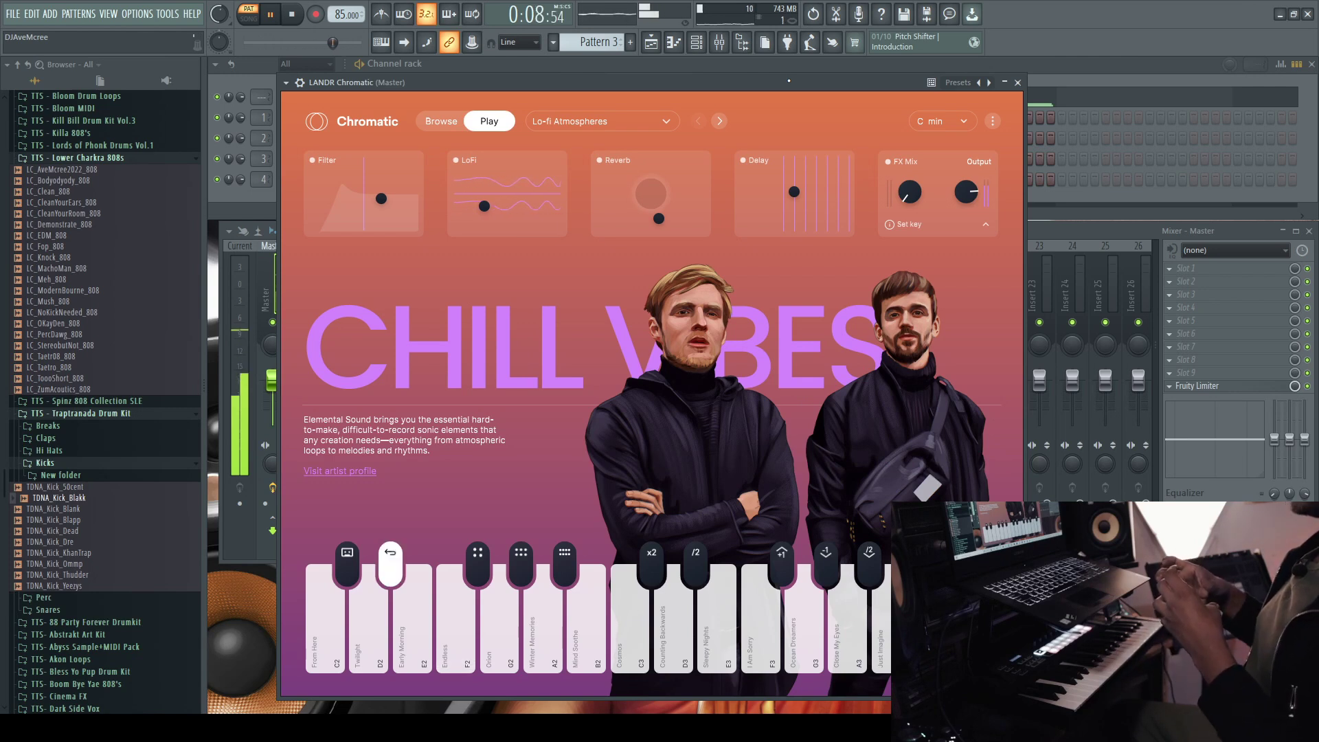
key(space)
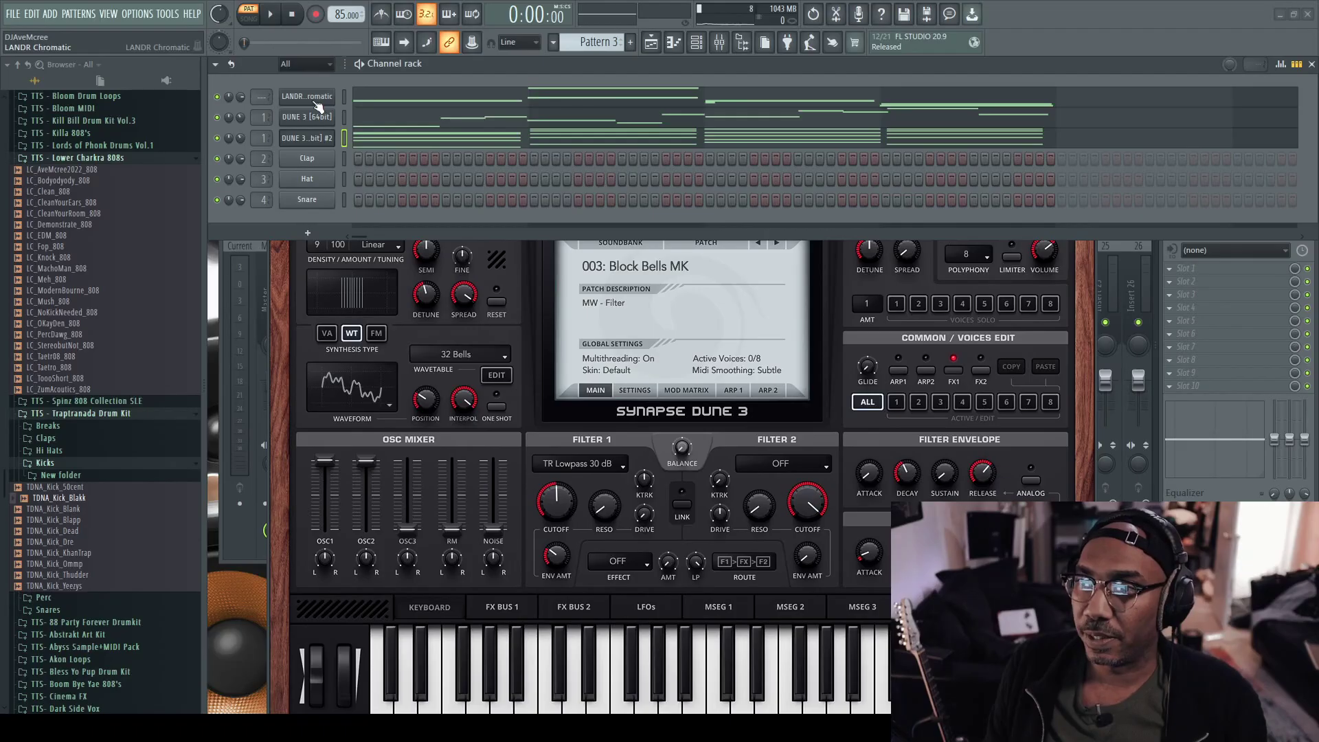
Clone the LANDR Chromatic channel in the channel rack and open the clone's instrument window.
right_click(311, 100)
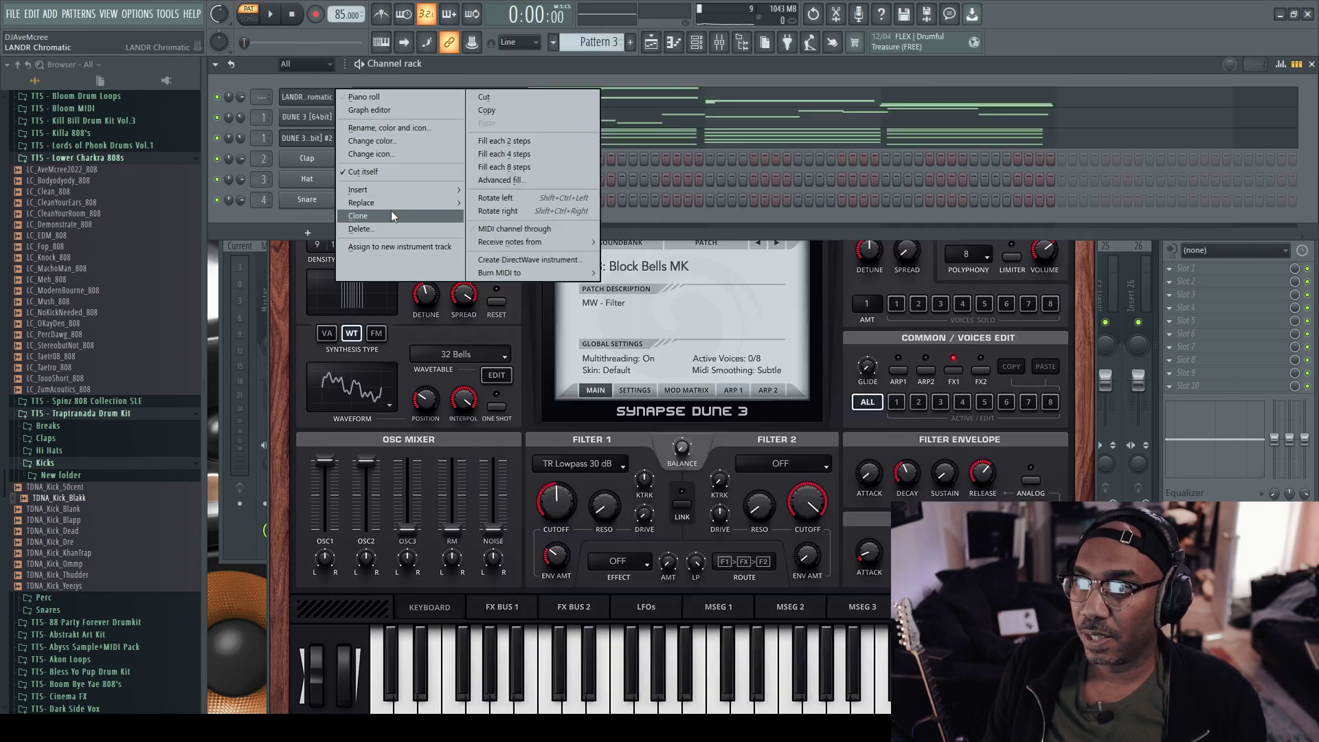
click(391, 215)
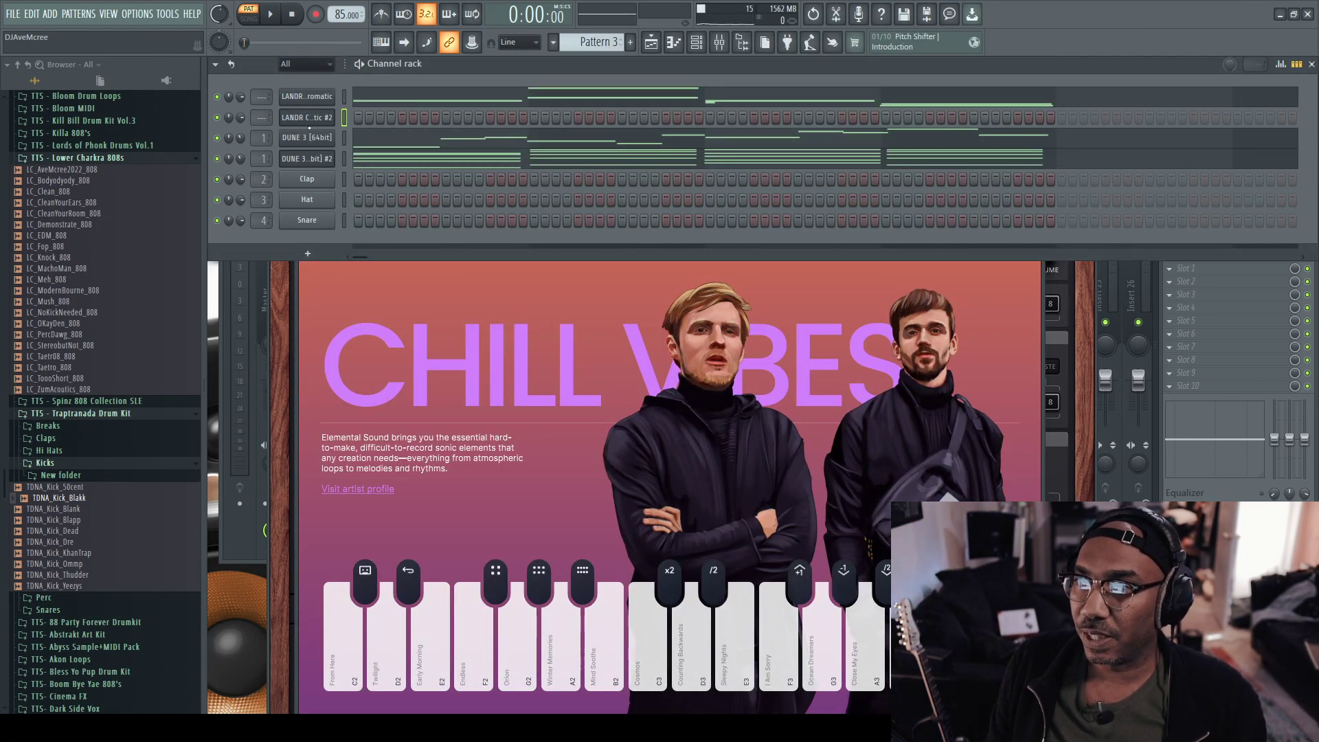
click(311, 121)
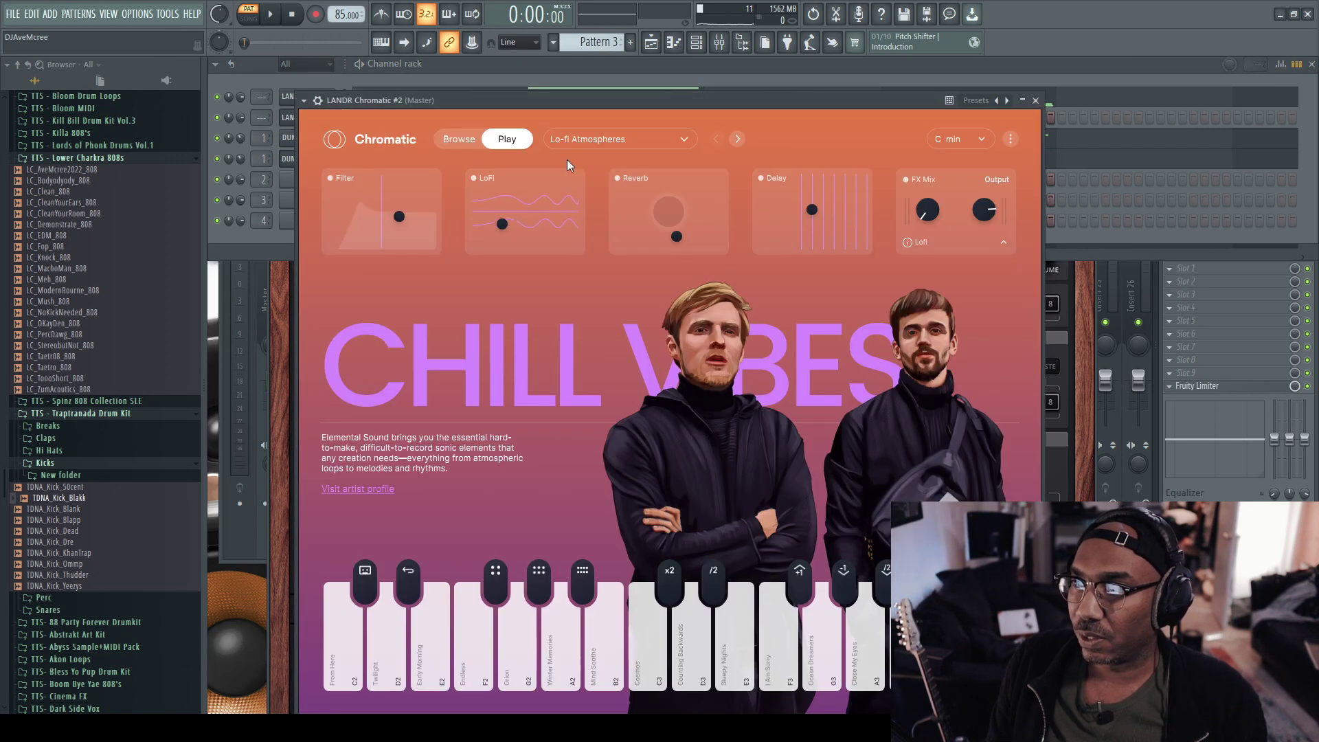
Load the Una Corda set from the Chill Vibes list into the cloned LANDR Chromatic #2 instrument.
click(458, 140)
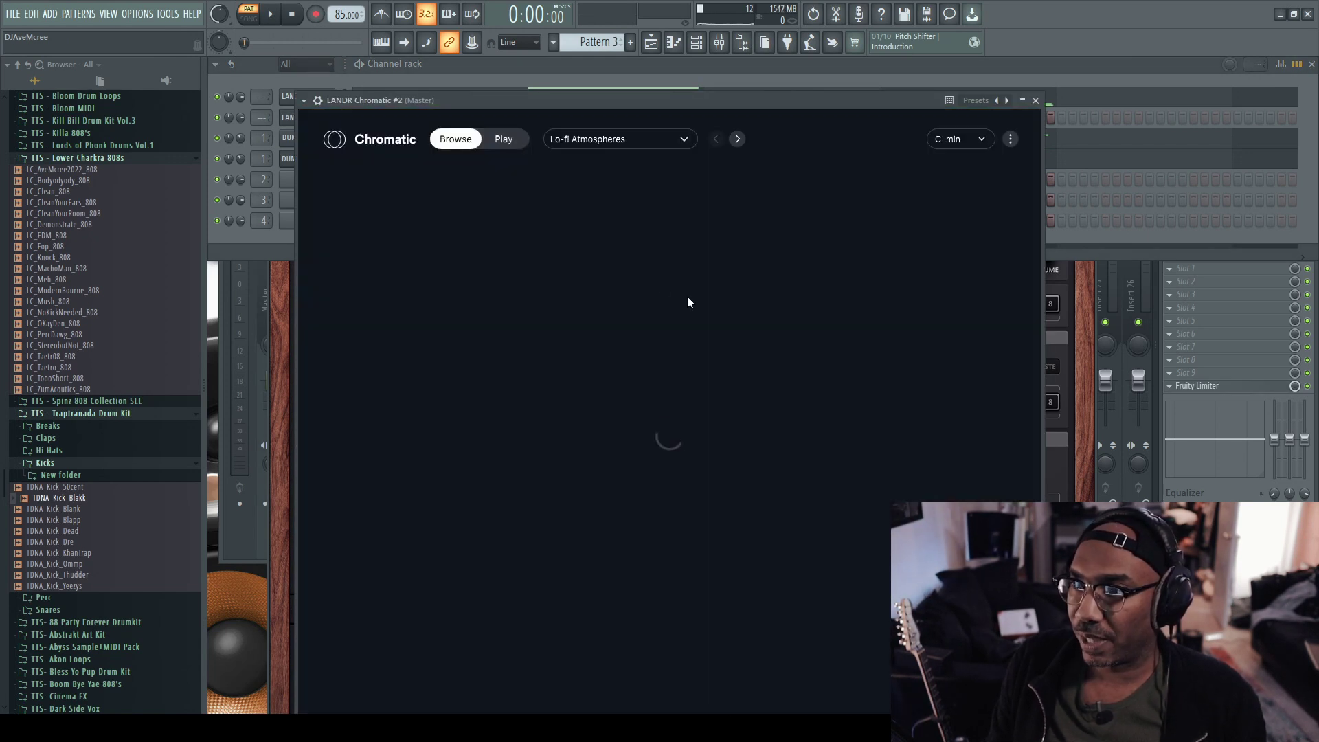
scroll(755, 404, down, 10)
scroll(756, 404, up, 1)
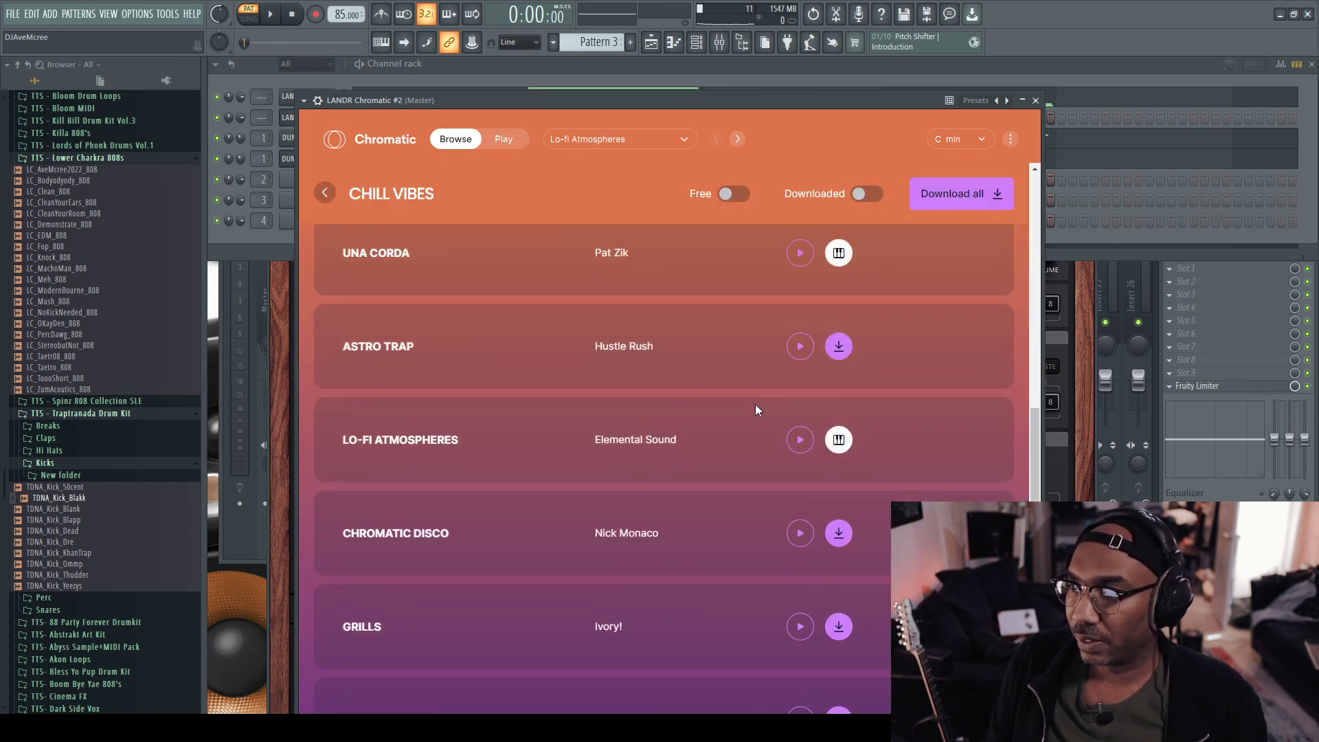
click(752, 450)
click(841, 271)
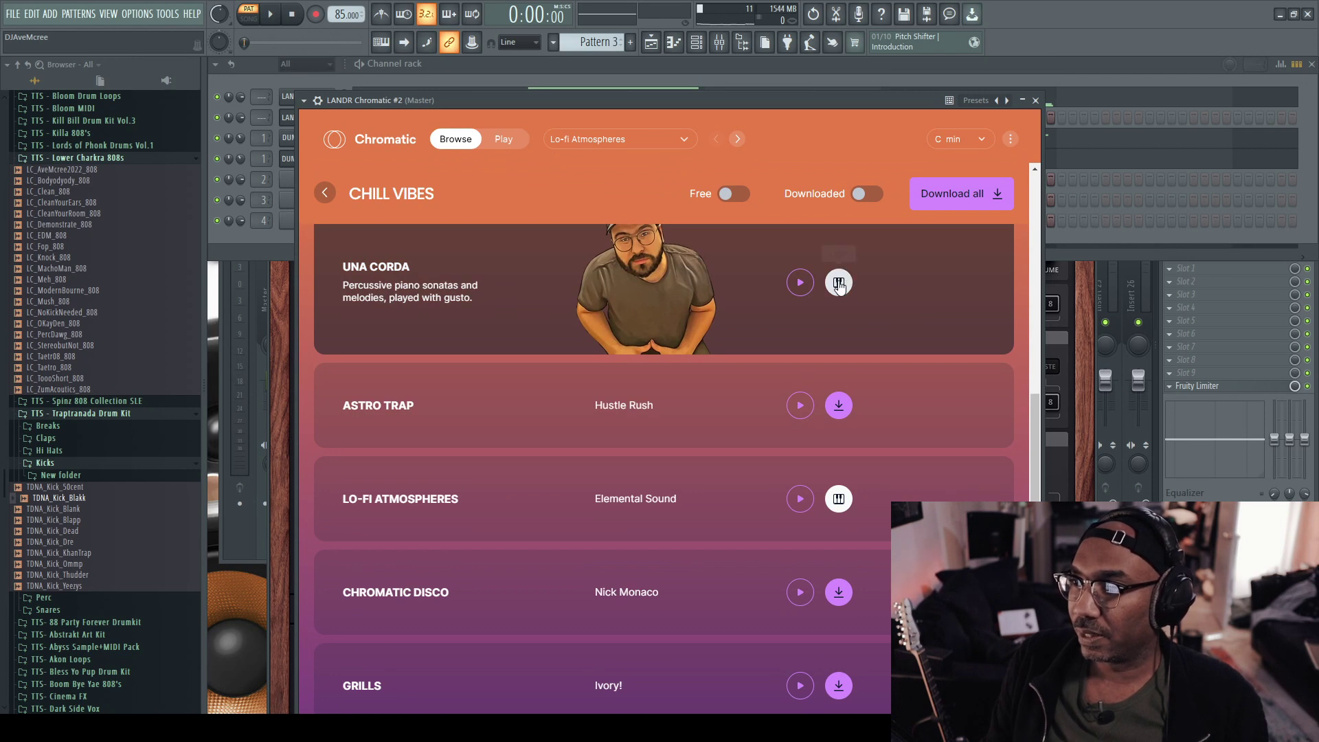
click(838, 282)
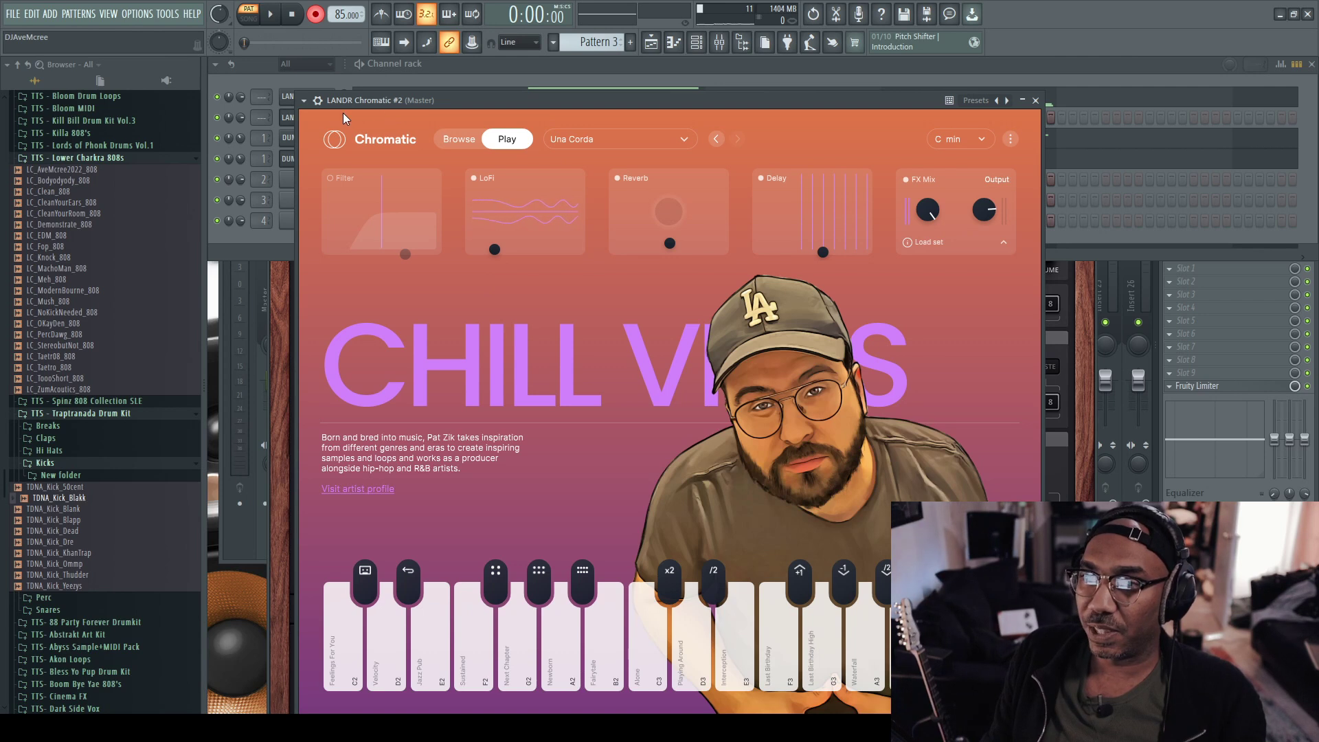
Bring up the LANDR Chromatic #2 instrument and start recording its Una Corda part into Pattern 3.
click(290, 98)
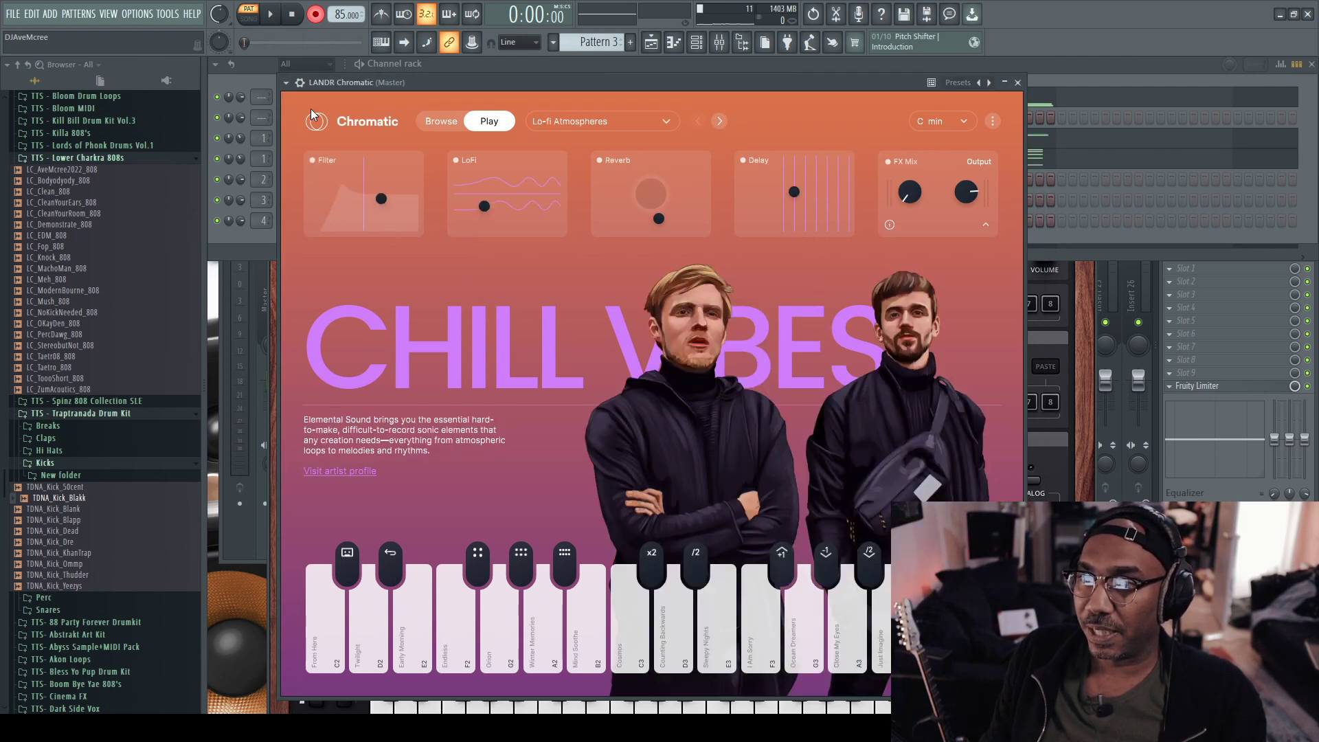
click(306, 97)
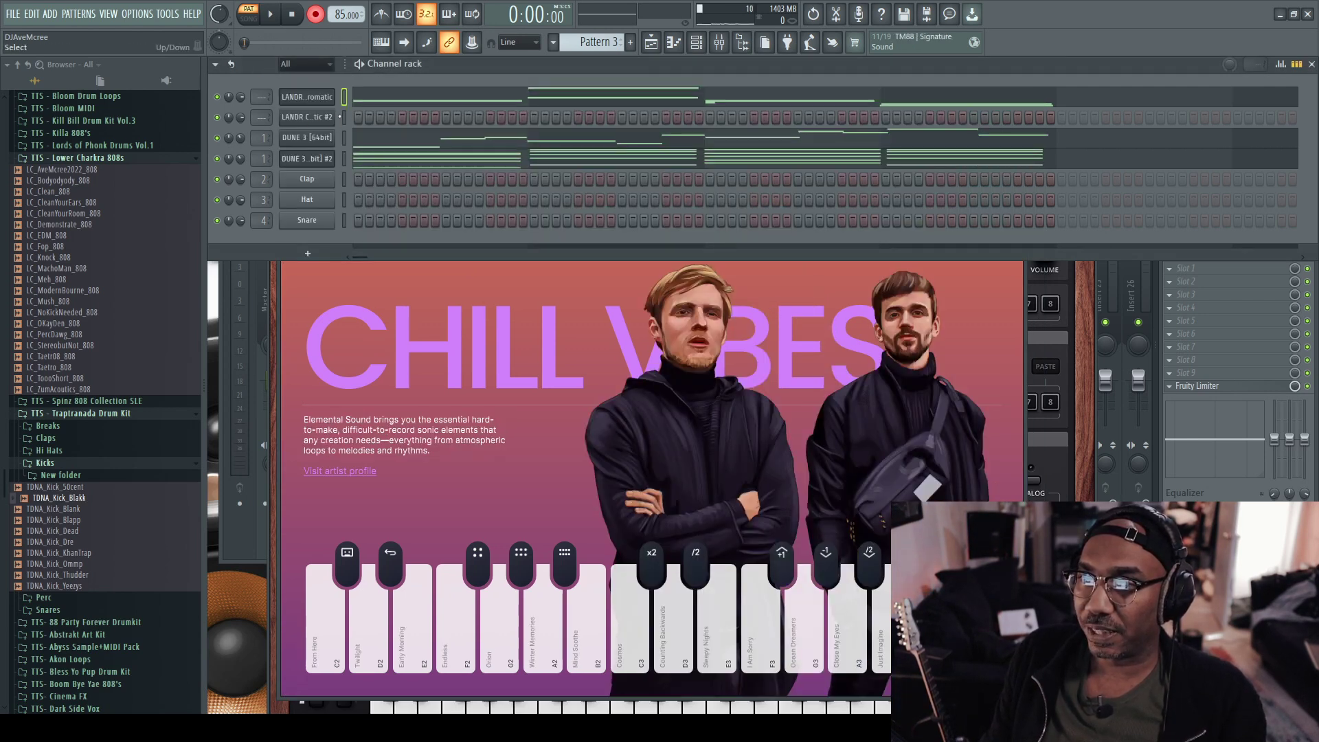
click(318, 118)
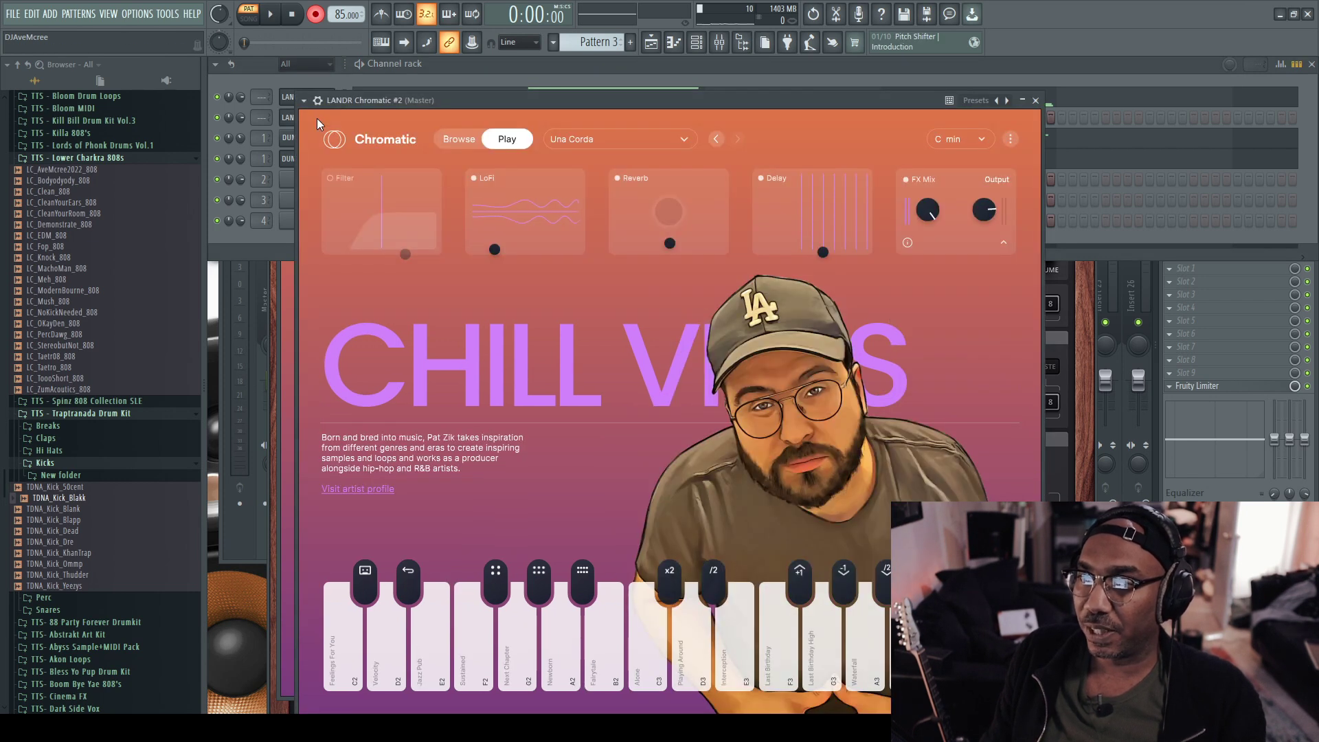
key(space)
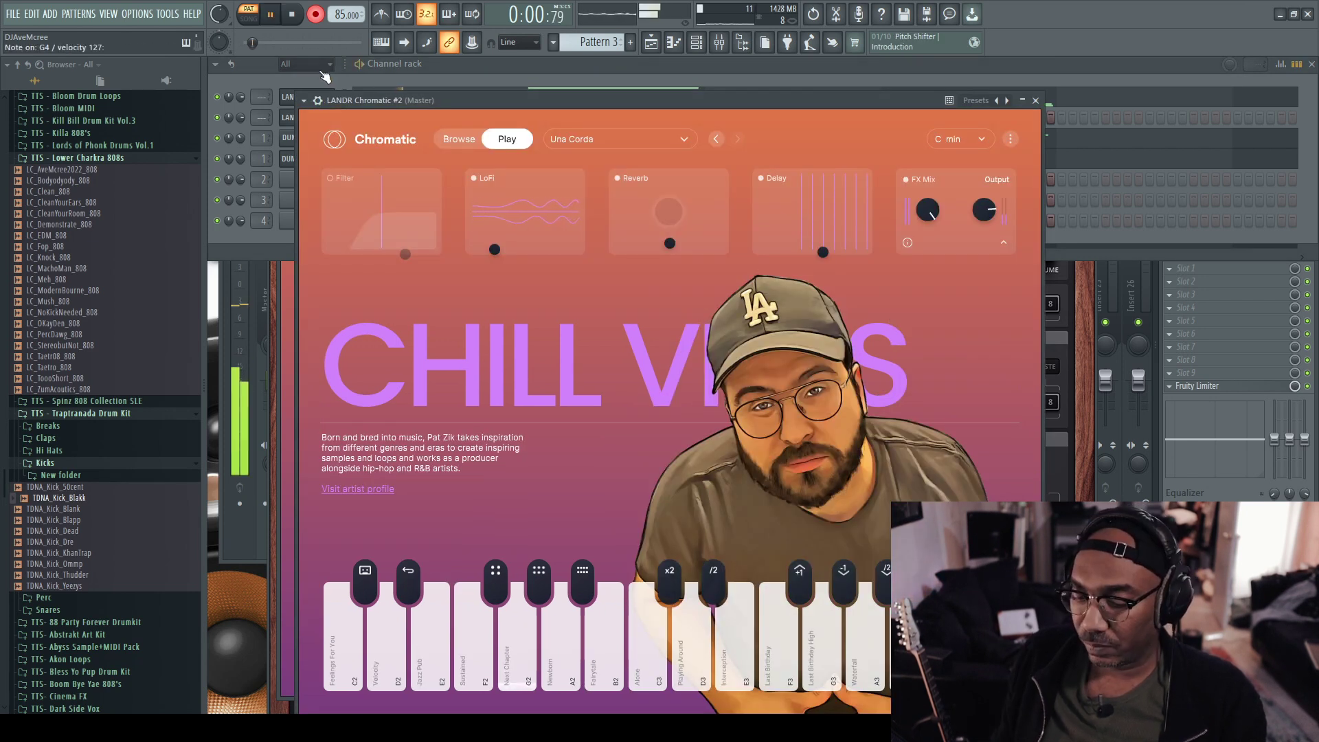